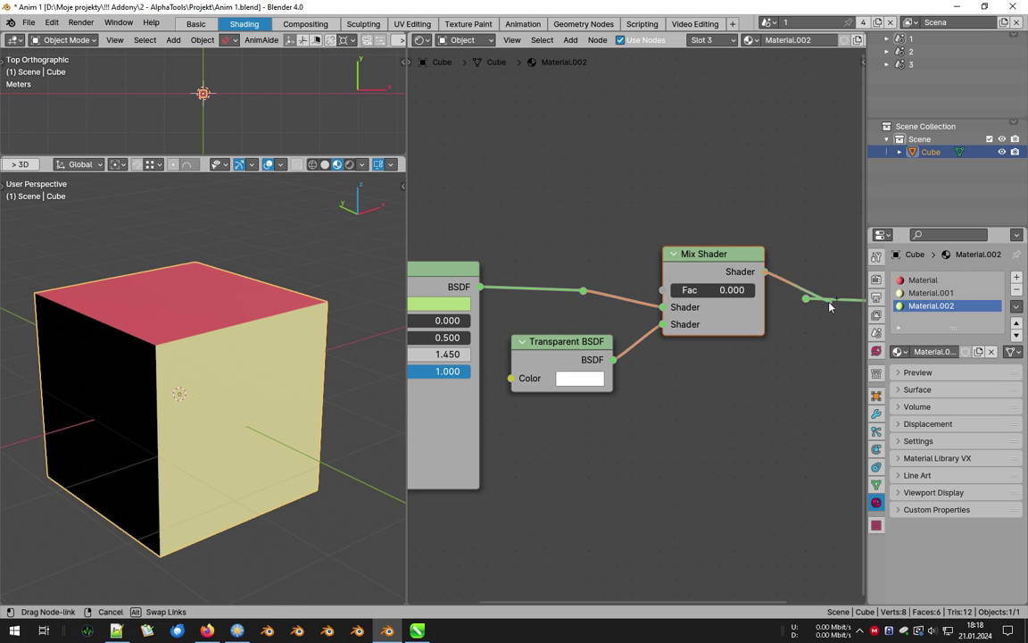
Step: Keyframe the Mix Shader factor of 0.000 at frame 1 in all three of the cube's materials
click(923, 280)
key(i)
click(925, 293)
key(i)
click(923, 305)
key(i)
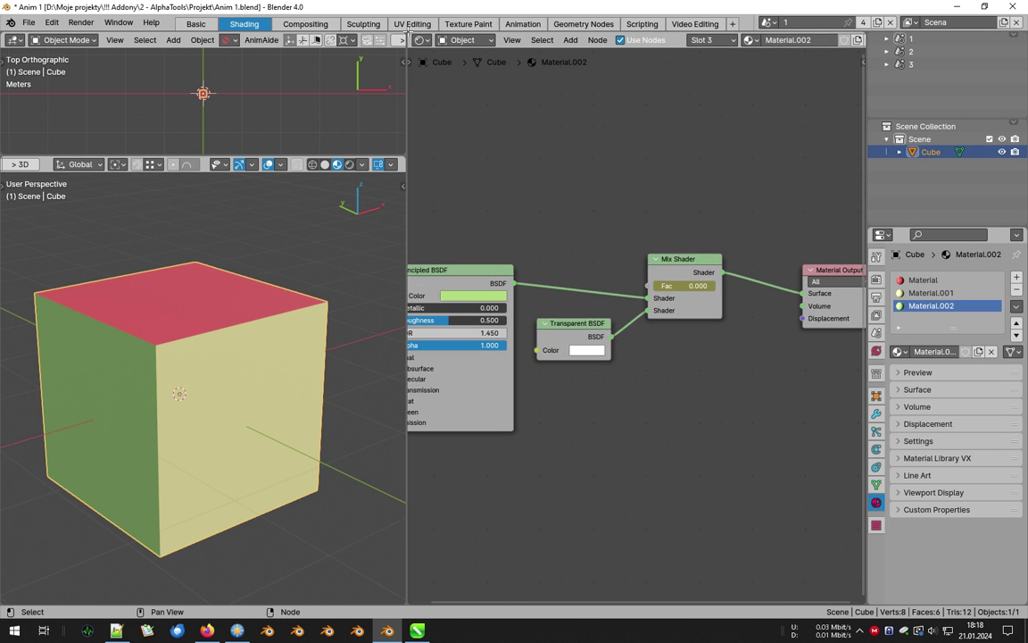
Step: Split off a timeline below the node editor and go to frame 45
drag(411, 602, 420, 505)
click(423, 513)
click(592, 402)
scroll(588, 564, down, 1)
click(574, 529)
Step: Set the Mix Shader factor to 1.000 at frame 45 and keyframe it in all three materials
drag(683, 236, 758, 232)
key(i)
click(923, 292)
key(i)
click(923, 281)
key(i)
Step: Change the first material's blend mode in its viewport display settings
click(927, 442)
scroll(930, 499, down, 3)
click(931, 578)
scroll(937, 572, down, 5)
click(971, 531)
click(964, 587)
Step: Set the blend mode of Material.001 and Material.002 to Alpha Hashed
scroll(941, 419, up, 8)
click(932, 293)
scroll(941, 420, down, 8)
click(964, 480)
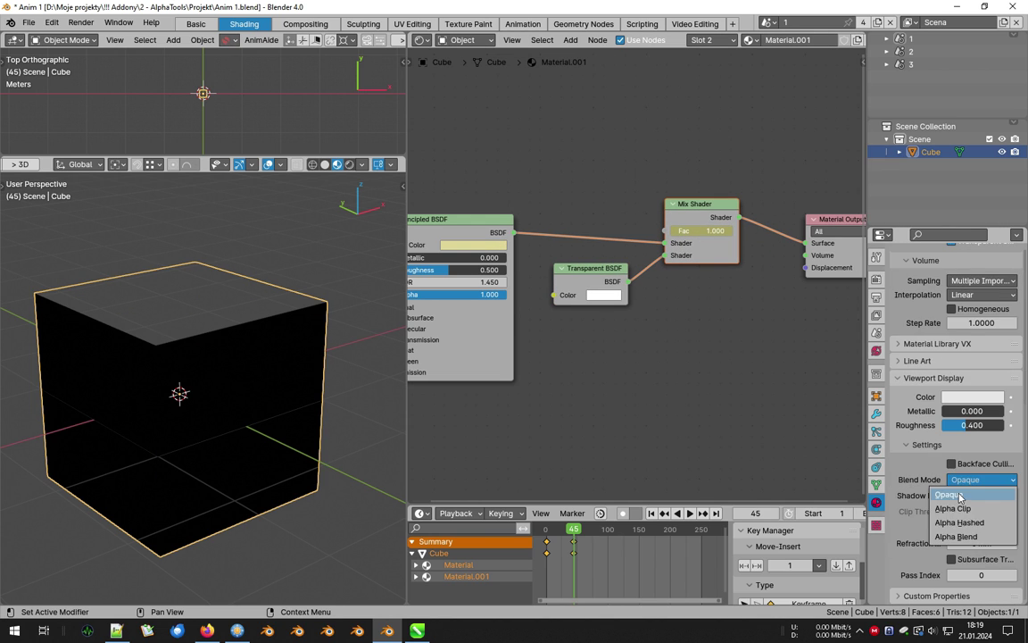
click(962, 523)
click(930, 306)
scroll(941, 420, down, 8)
click(966, 481)
click(968, 523)
Step: Play the cube's fade animation from frame 1 and return to the start for another playback
click(546, 530)
key(space)
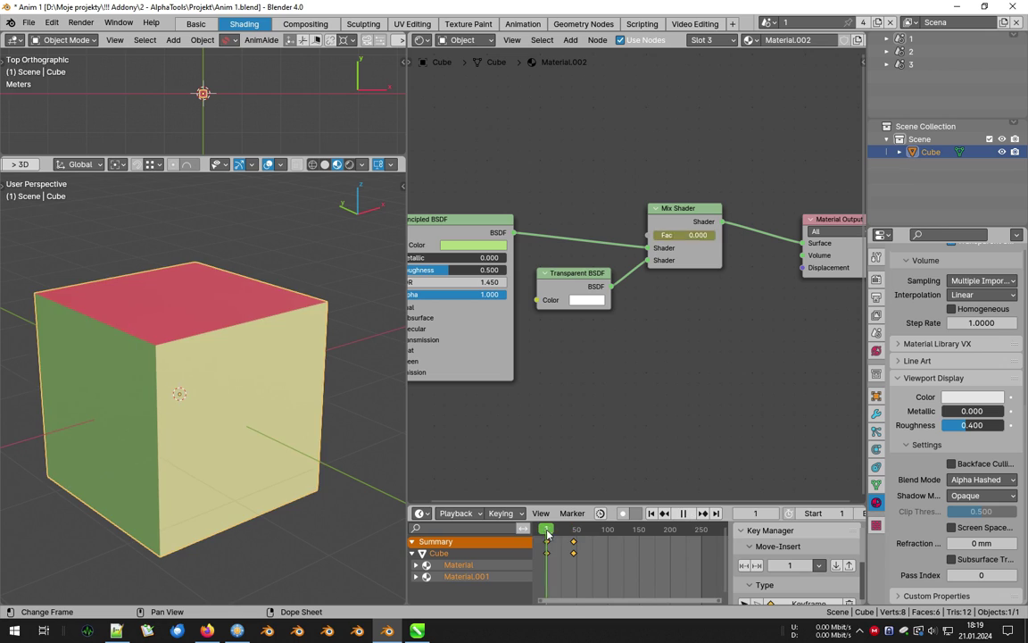
key(space)
drag(580, 533, 546, 531)
key(space)
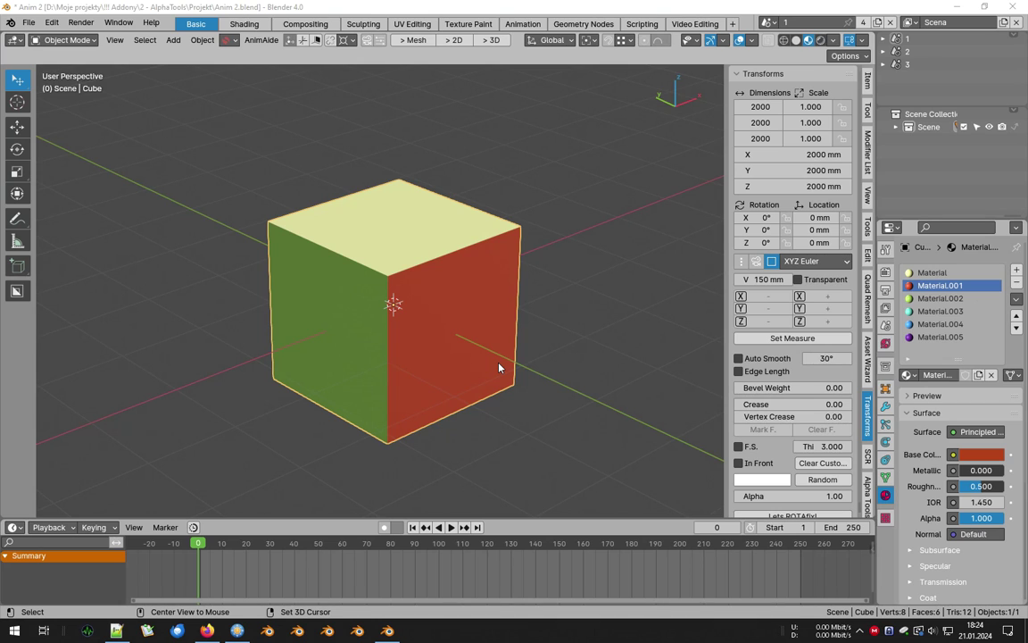
Step: Open the Shading workspace for the six-material cube to show its material nodes
middle_drag(580, 286, 505, 282)
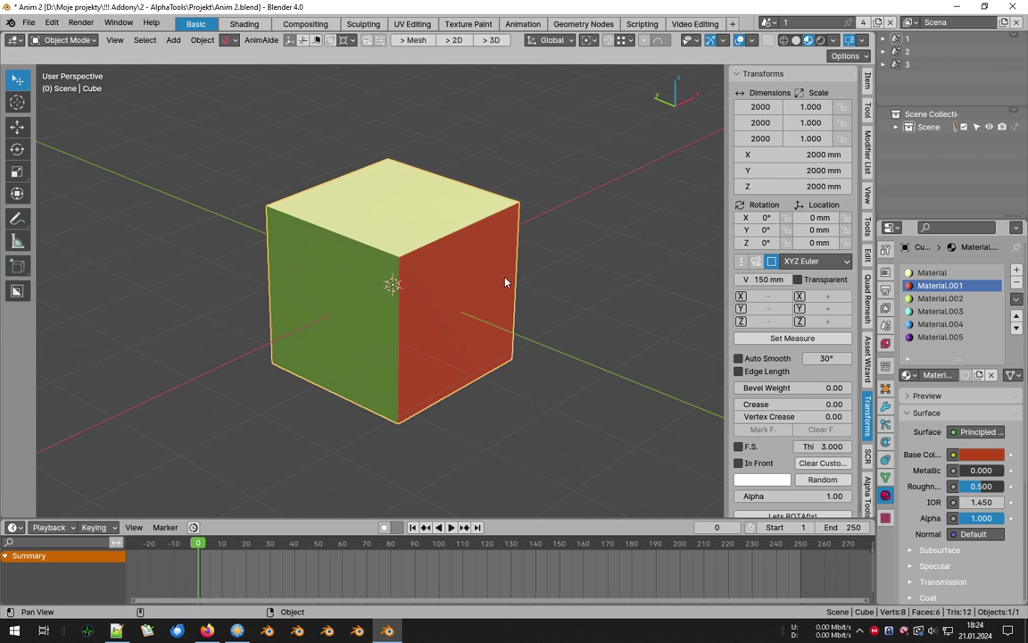
click(245, 24)
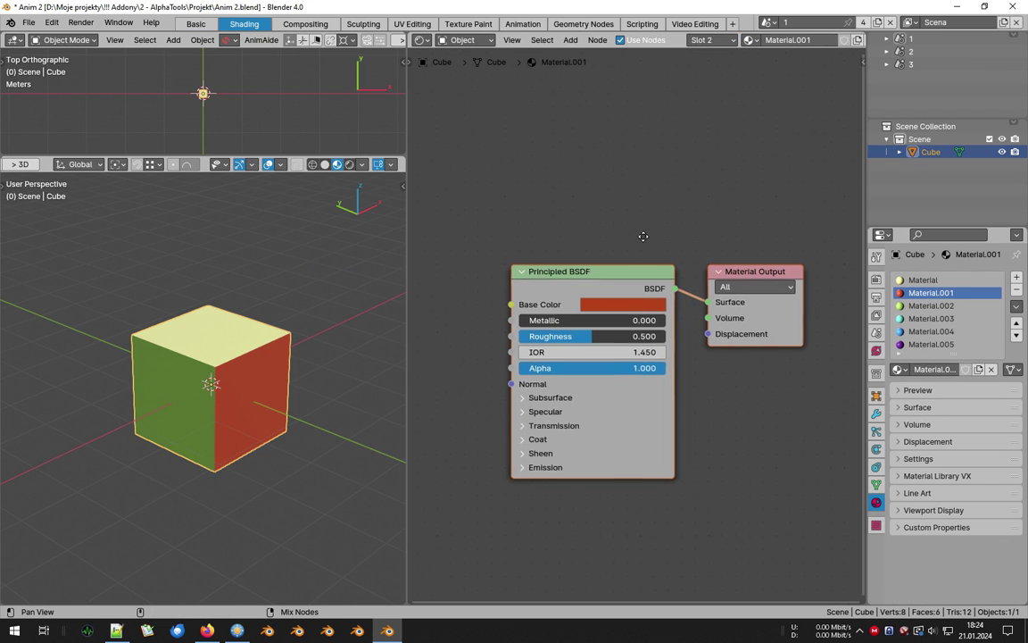
scroll(776, 402, down, 2)
middle_drag(769, 409, 663, 415)
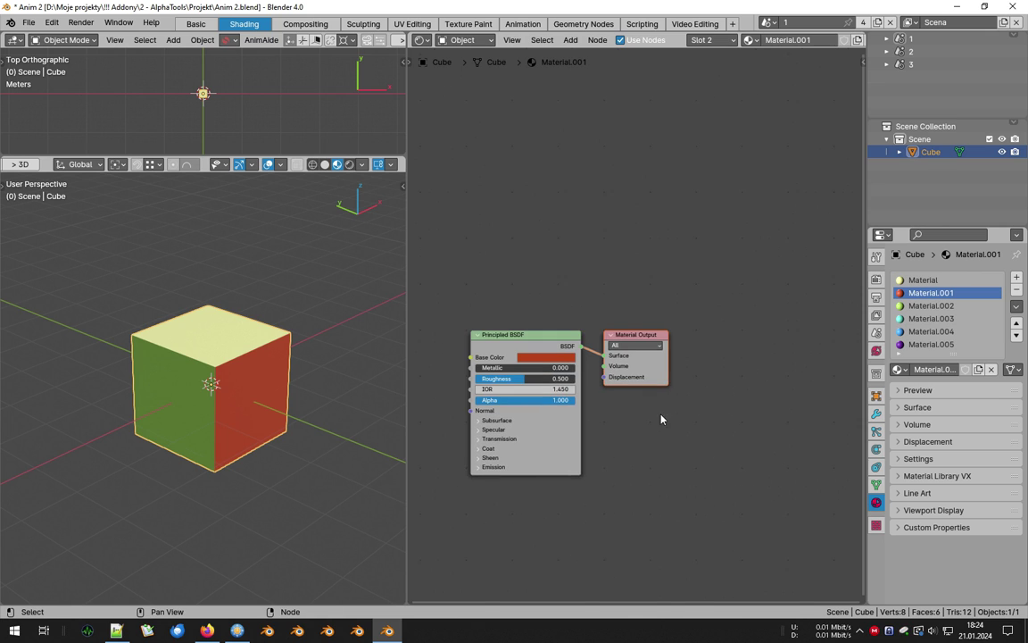
key(g)
key(x)
right_click(725, 417)
Step: Select the cube's first material and move its Material Output node well away from the Principled BSDF
click(908, 282)
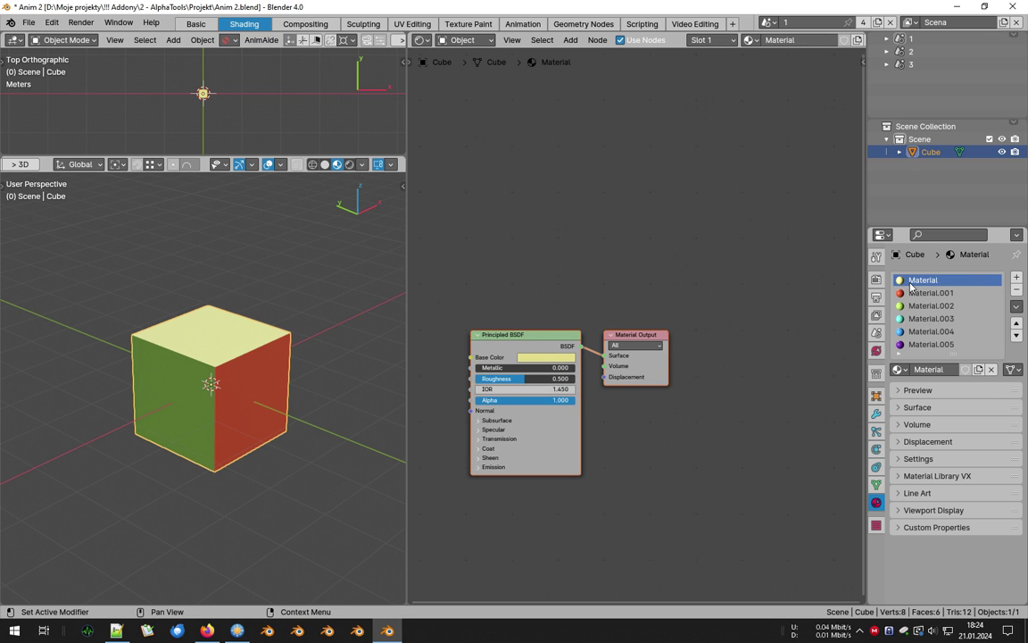
drag(683, 283, 627, 401)
key(g)
click(769, 408)
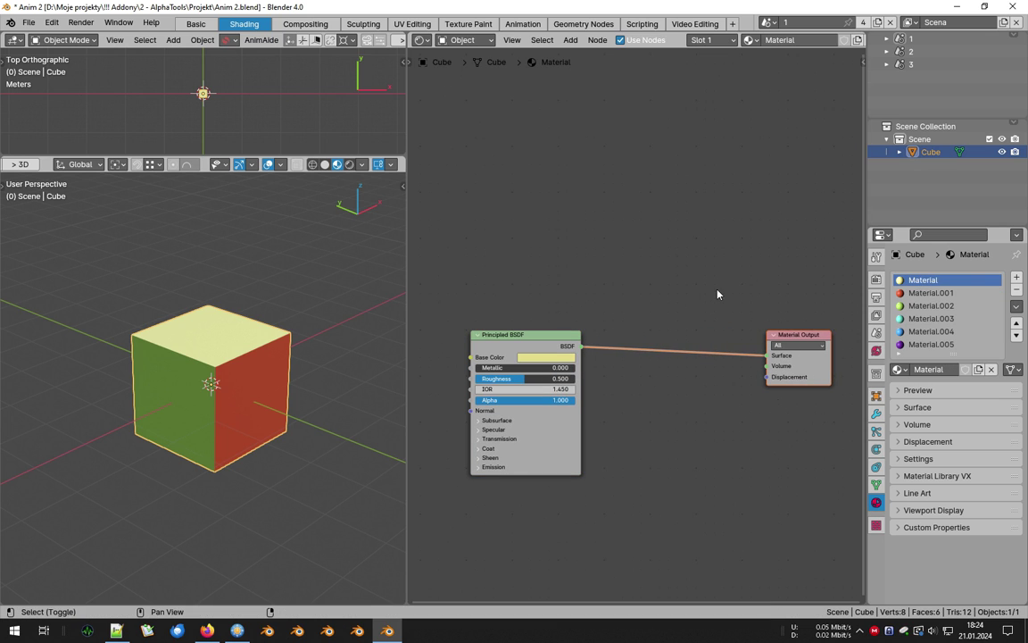
Step: Add a Mix Shader node on the link between the Principled BSDF and the Material Output
key(shift+a)
click(717, 285)
text(mix)
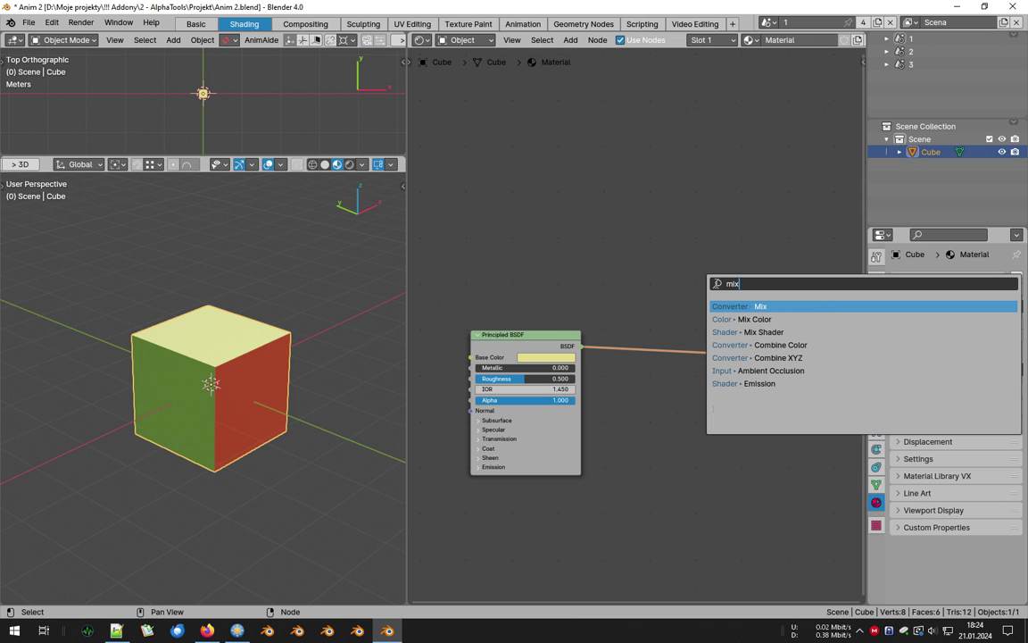
key(Down)
key(Down)
key(Return)
click(661, 328)
Step: Add a Transparent BSDF below the link and connect it to the Mix Shader's second shader input
scroll(667, 326, up, 2)
key(shift+a)
click(687, 285)
text(transp)
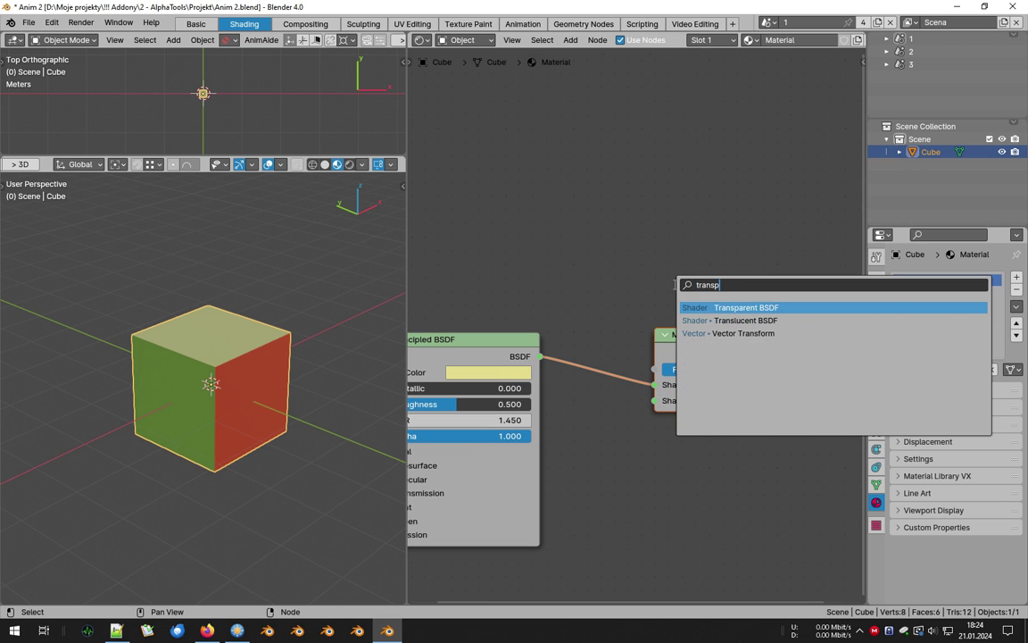
key(Return)
click(580, 445)
drag(666, 465, 657, 400)
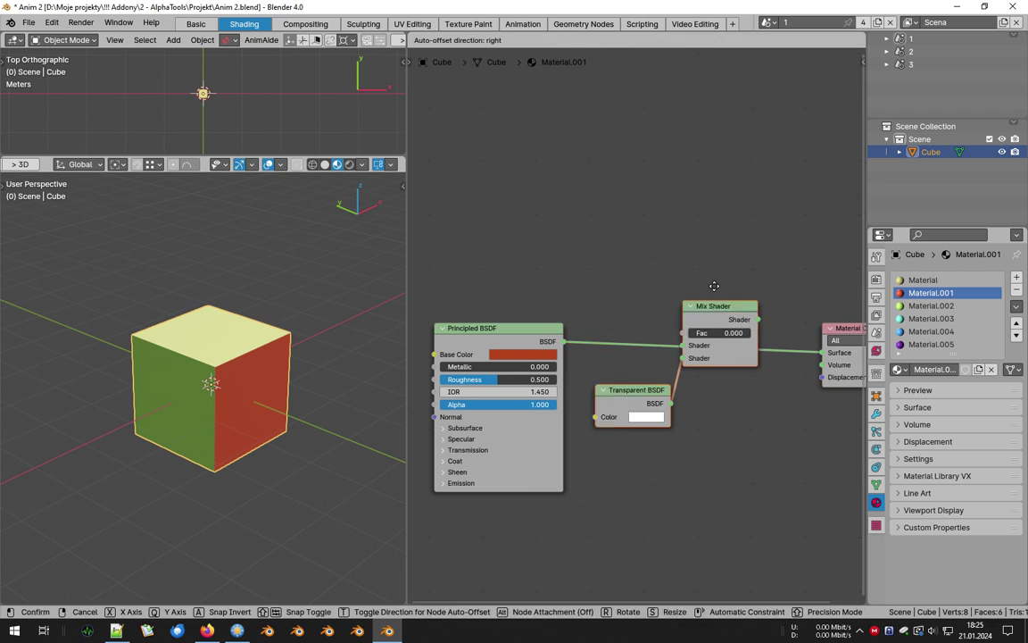
Step: Connect the copied Mix Shader to the Material Output's surface in the remaining materials, ending with Material.005
drag(741, 334, 782, 356)
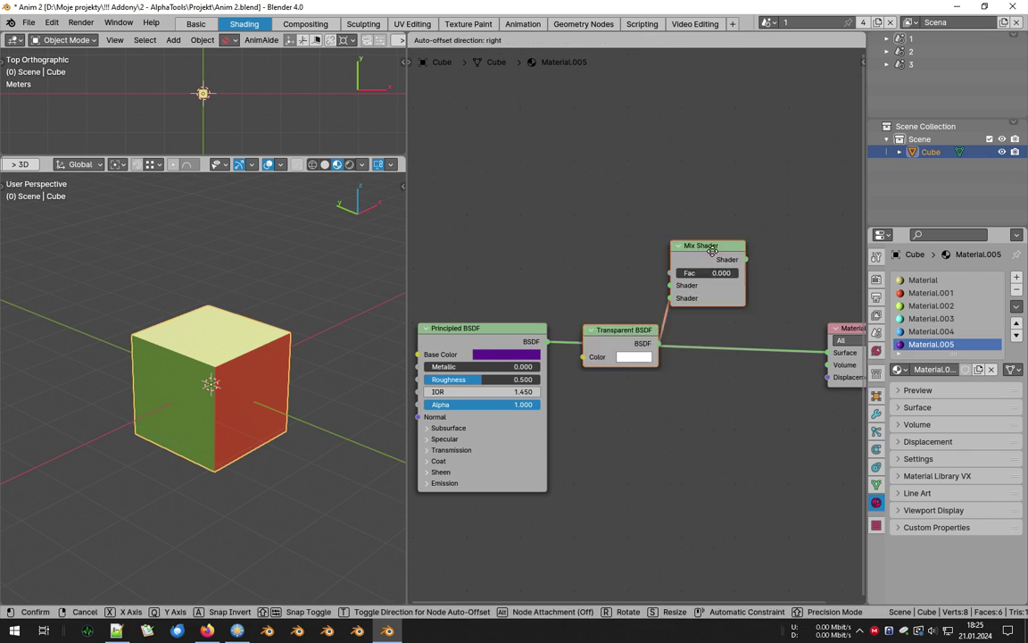
drag(724, 323, 828, 352)
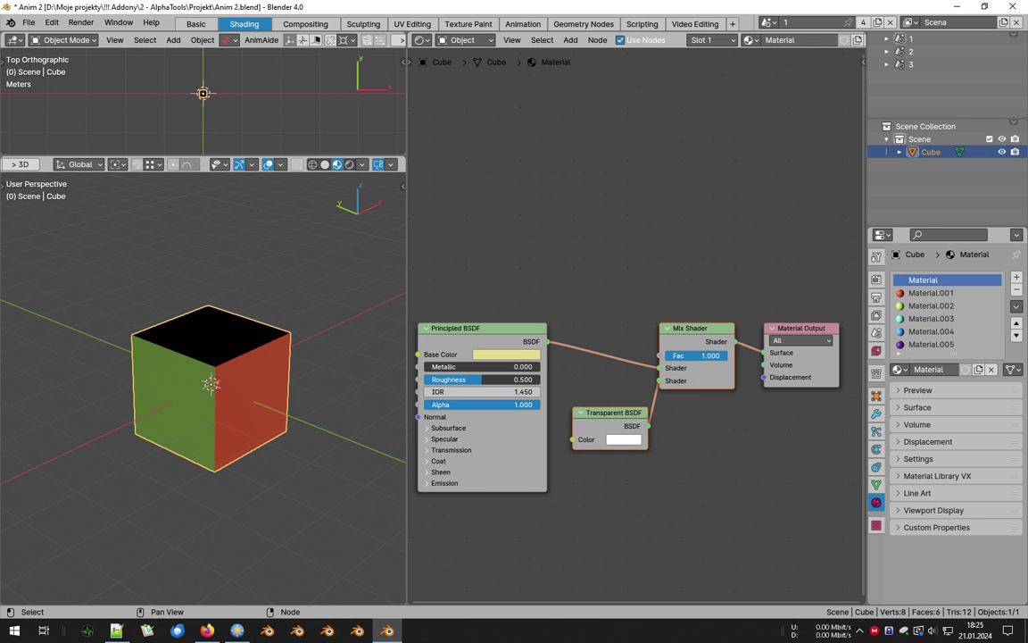
Step: Set the materials' blend mode to Alpha Hashed and turn the lower shader editor area into a timeline
click(934, 509)
scroll(933, 514, down, 4)
click(981, 460)
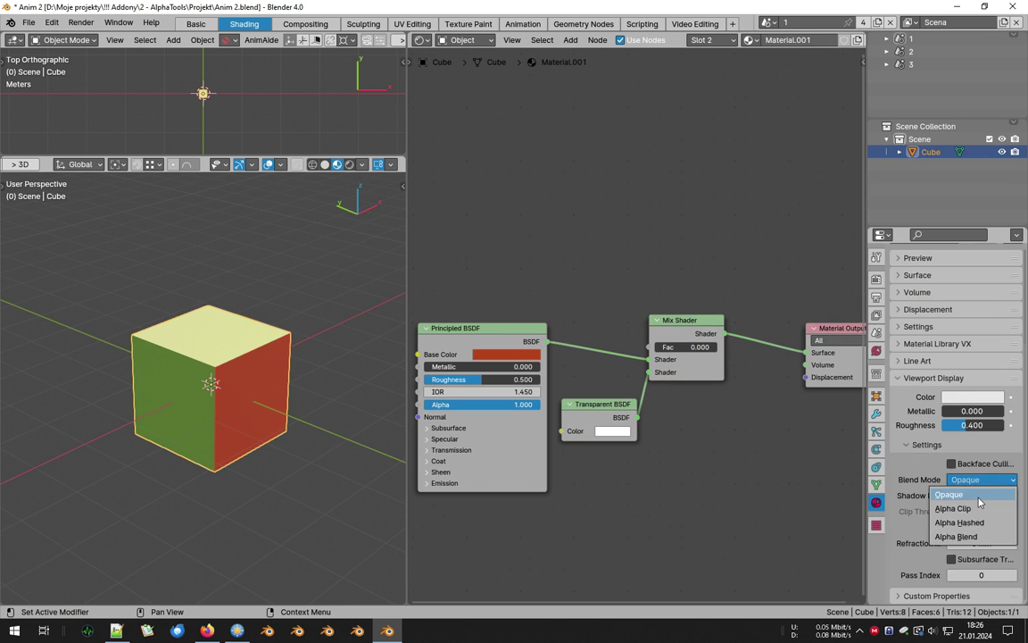
click(974, 486)
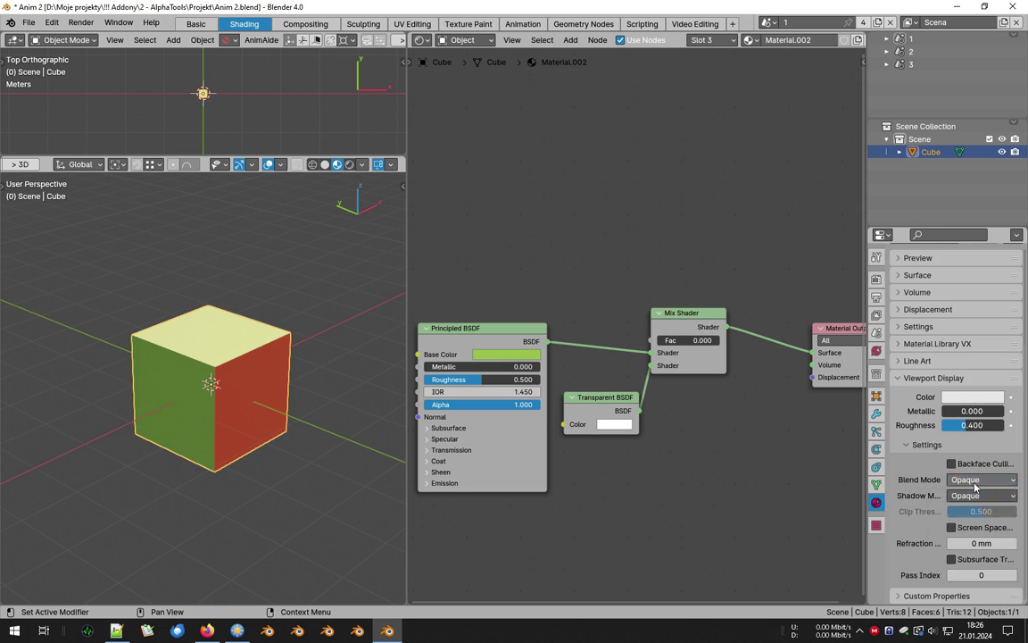
click(981, 479)
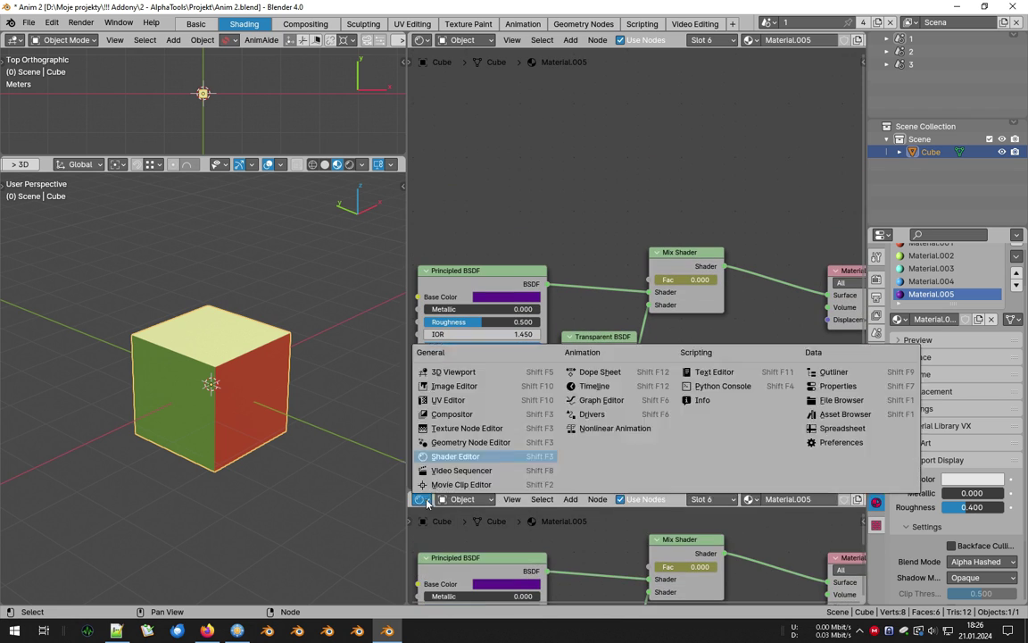
click(602, 451)
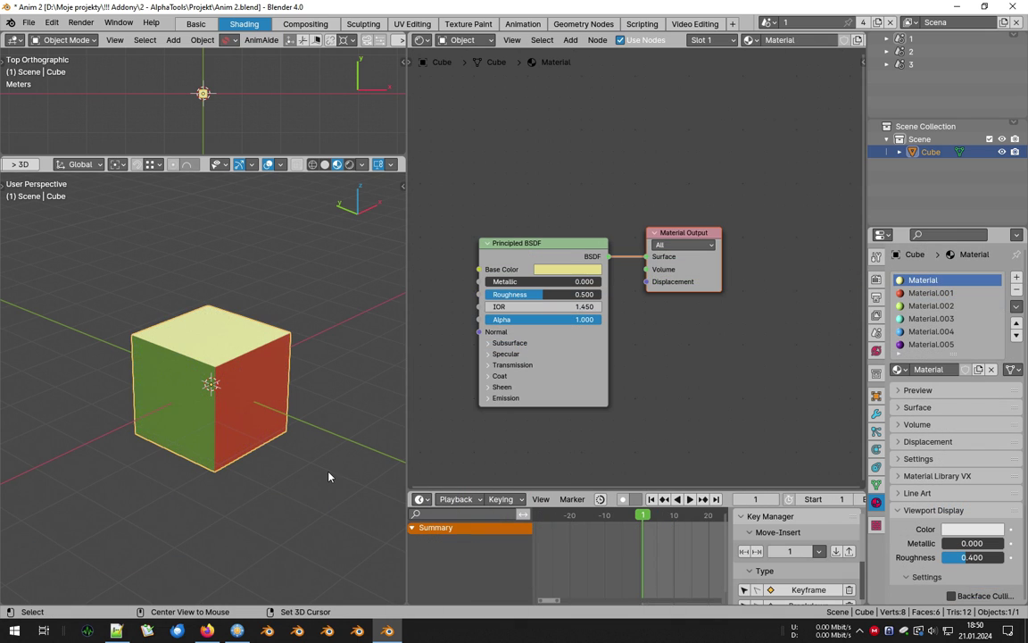
Step: Show the Alpha Tools add-on, select the cube and apply its Fade Out at frame 1
key(n)
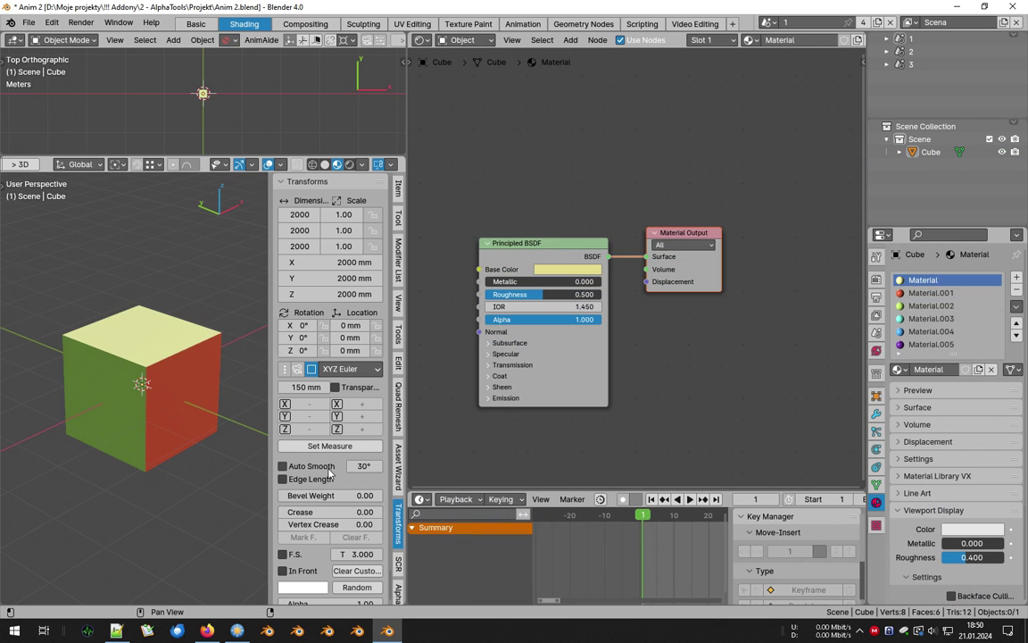
click(398, 576)
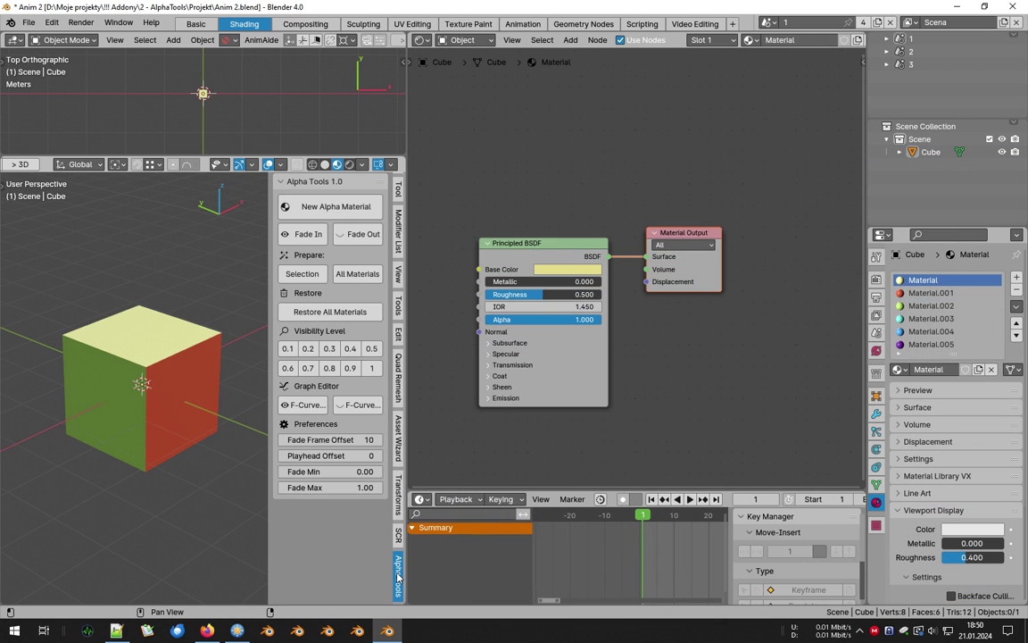
click(148, 363)
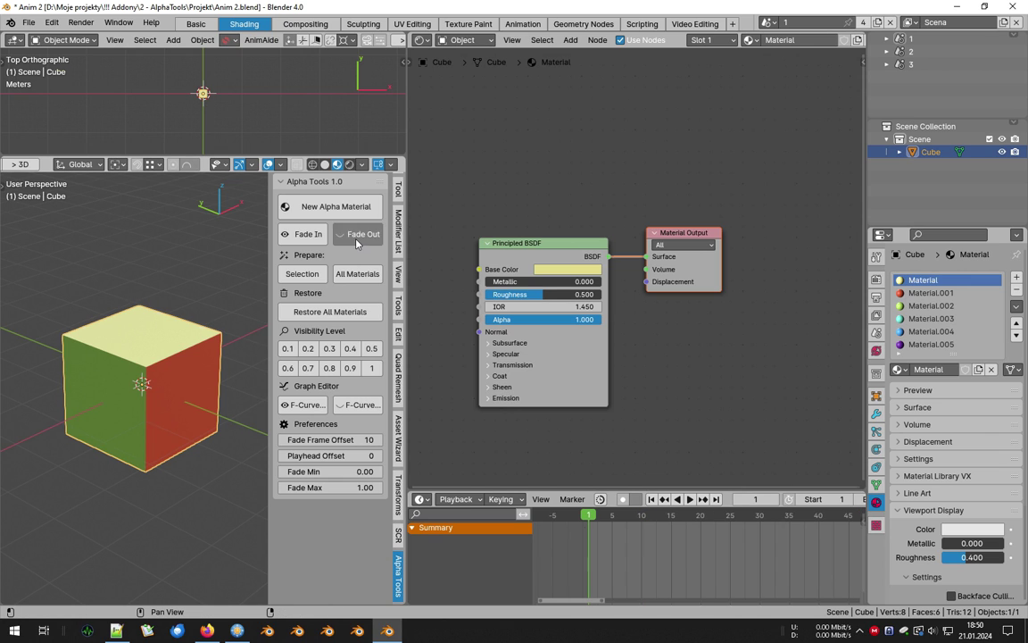
click(357, 241)
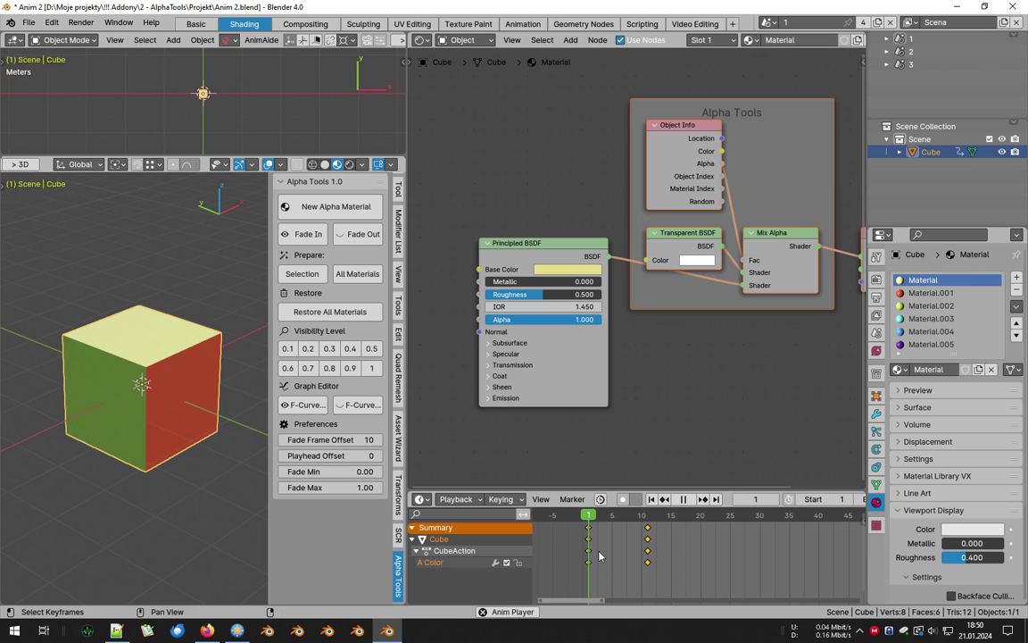
Step: Play the fade-out and scrub back to frame 1
key(space)
key(space)
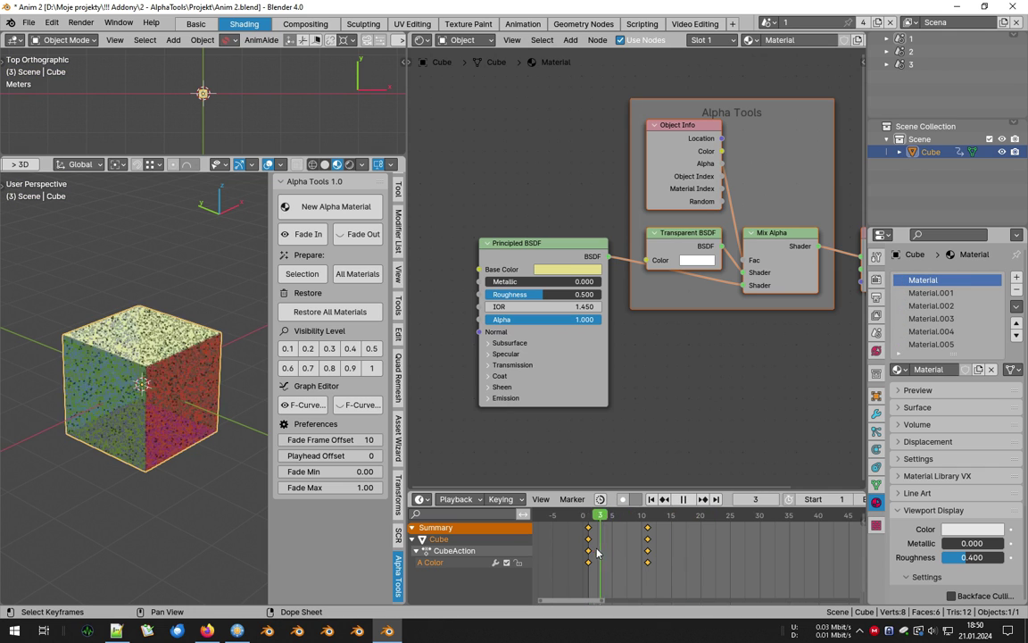
drag(652, 546, 589, 547)
Step: Examine the Alpha Tools nodes in Material.001 through Material.005 and the last material's blend settings
click(941, 293)
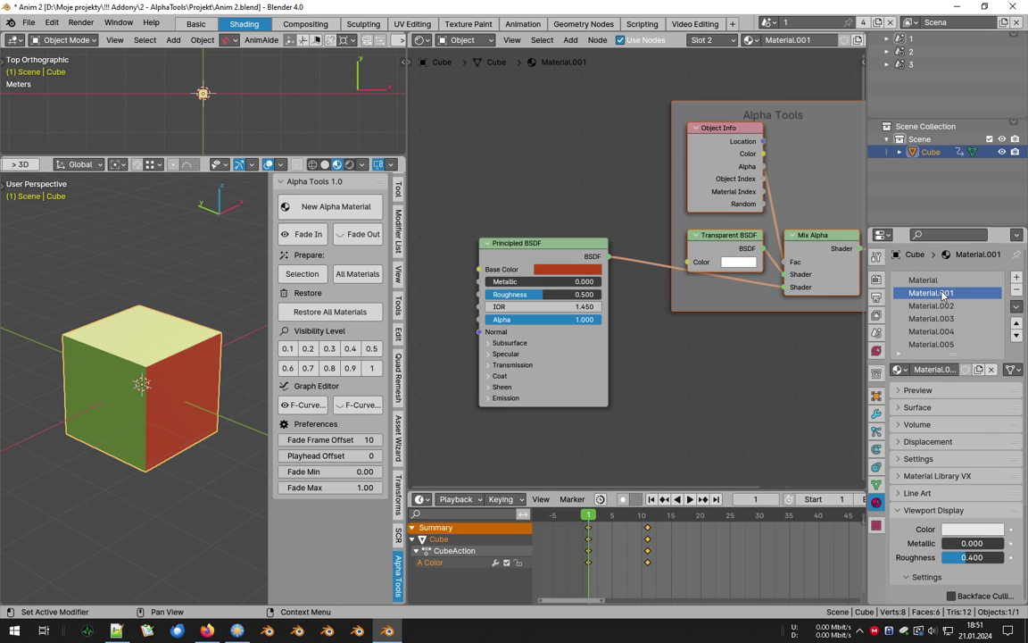
click(943, 306)
click(938, 318)
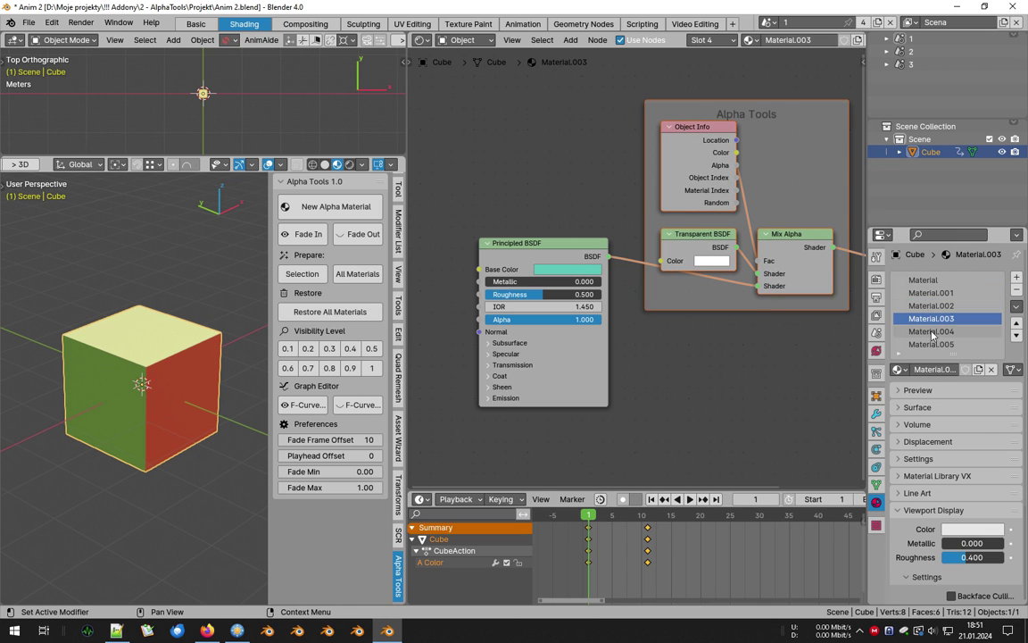
click(932, 332)
click(928, 345)
scroll(949, 335, down, 2)
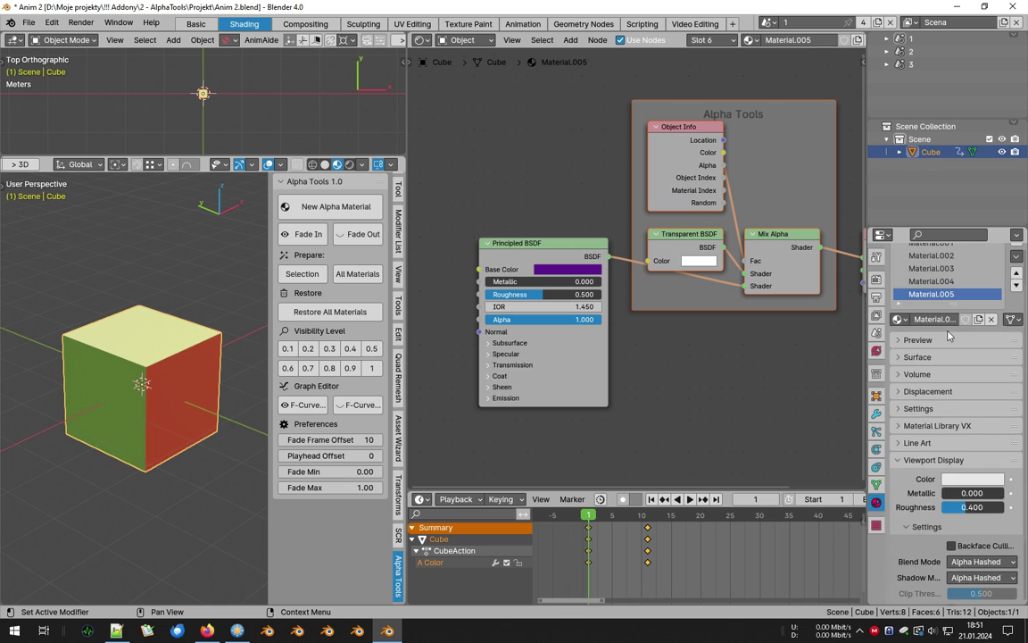
scroll(950, 335, up, 2)
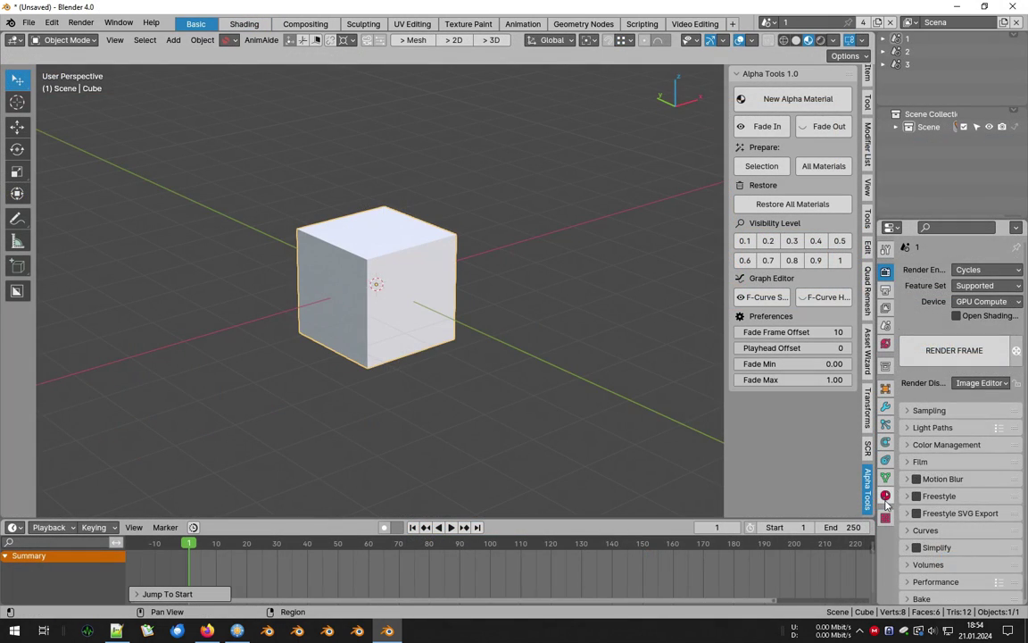
Step: Give the cube in the unsaved scene a new material and apply the Alpha Tools Fade Out at frame 1
click(884, 496)
click(970, 325)
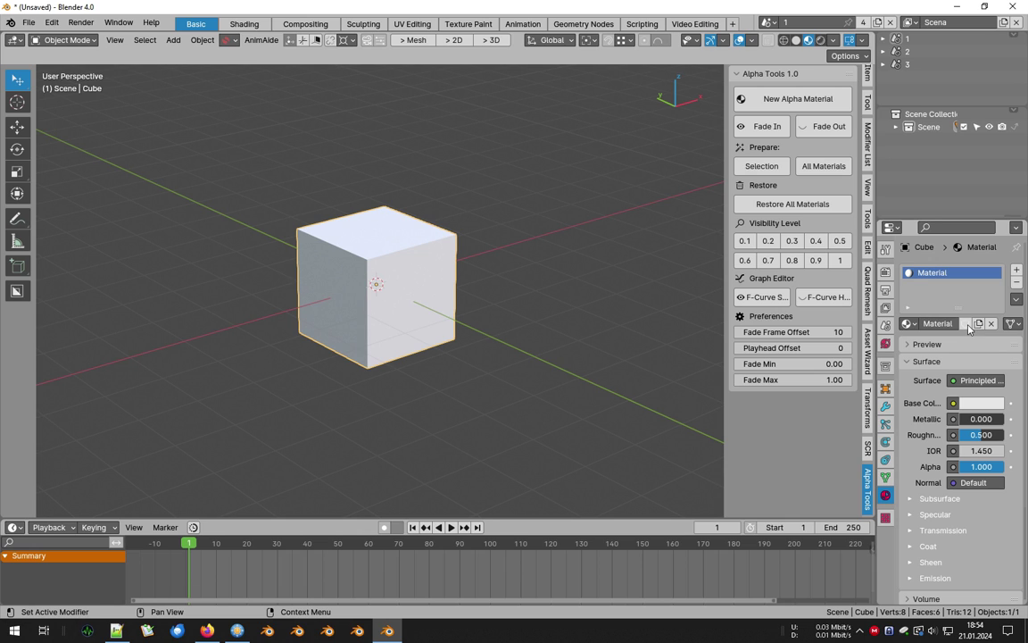
click(828, 127)
Step: Play on to frame 17, apply the Alpha Tools Fade In there, and scrub back to preview it
key(space)
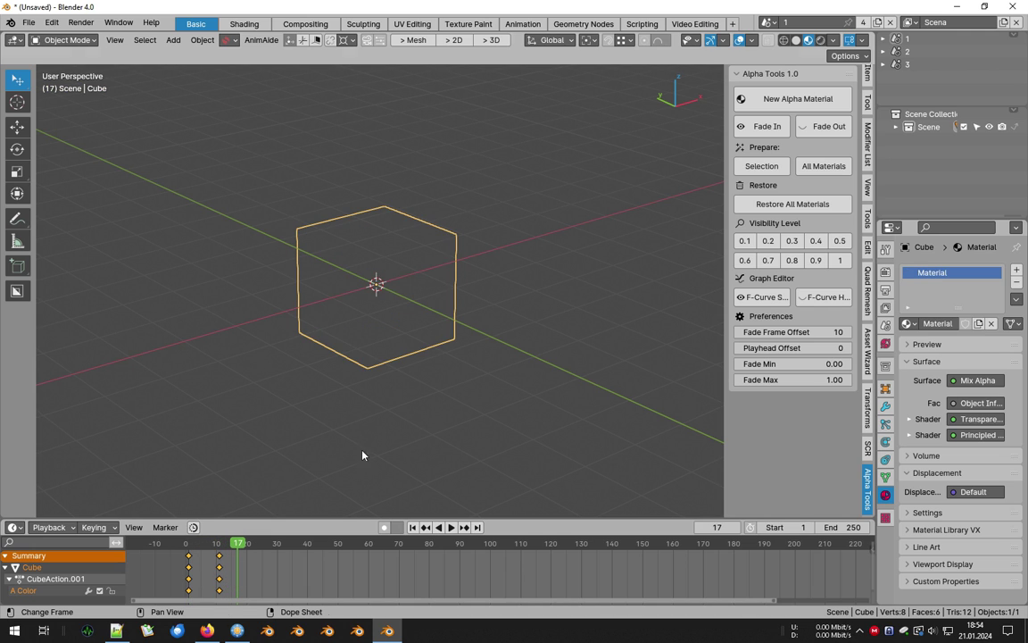
click(770, 129)
drag(221, 584, 179, 578)
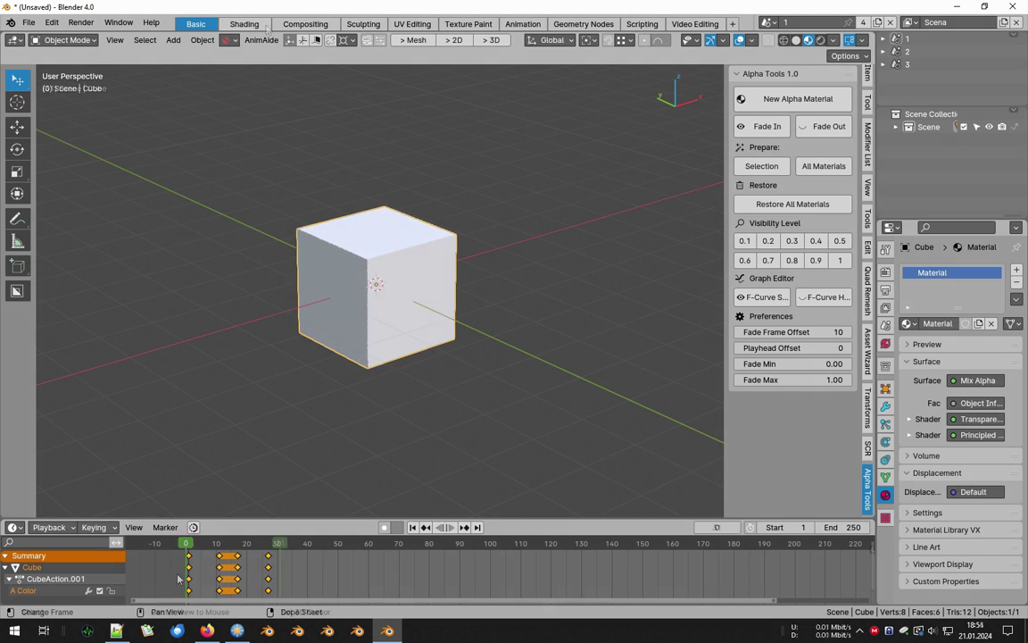
Step: Open the Shading workspace and frame the Alpha Tools node group in the node editor
click(247, 25)
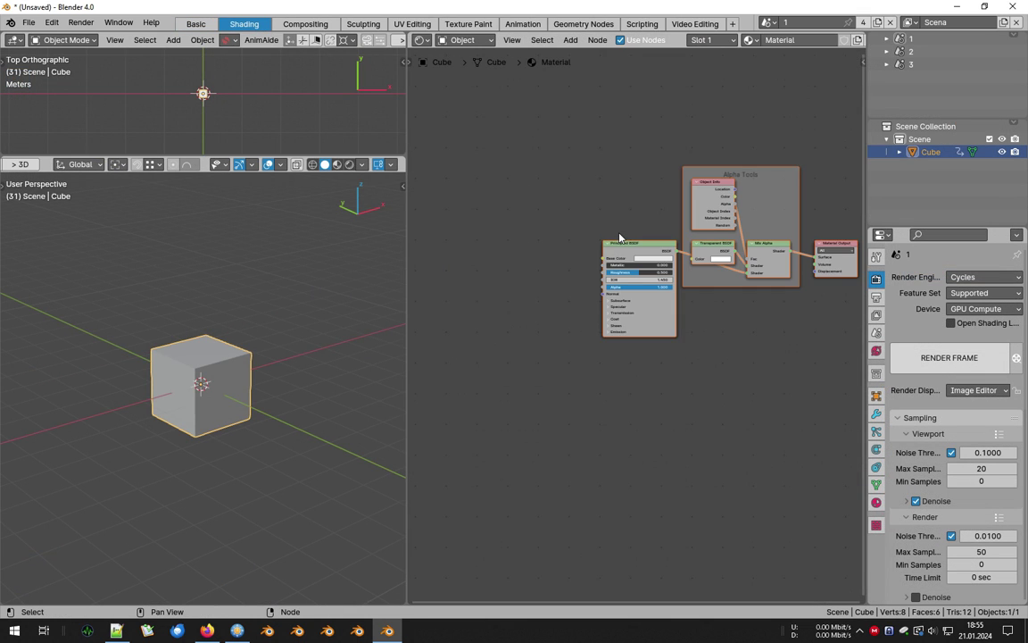
middle_drag(620, 235, 551, 250)
drag(584, 165, 711, 291)
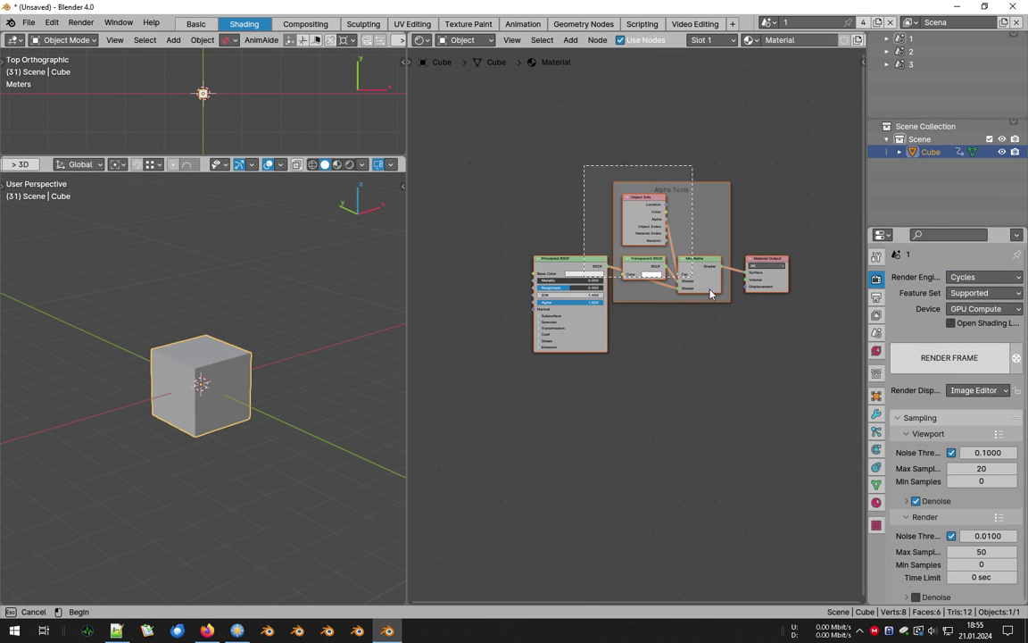
key(KP_Decimal)
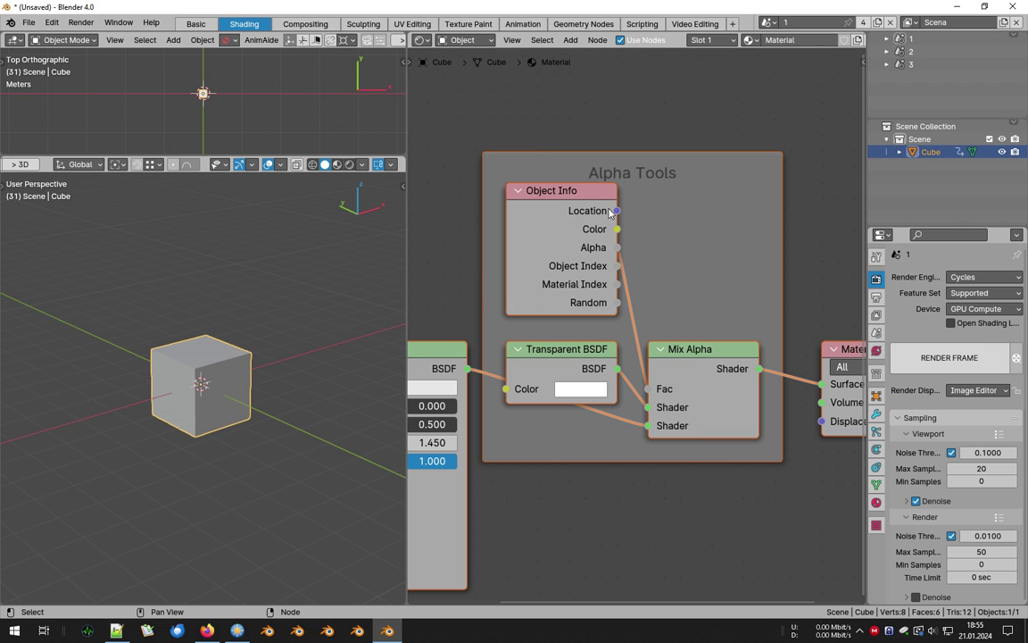
Step: Frame the cube closely in the perspective view and switch its shading to Material Preview
key(shift+b)
drag(260, 309, 163, 449)
key(z)
click(184, 400)
shift+middle_drag(203, 376, 214, 362)
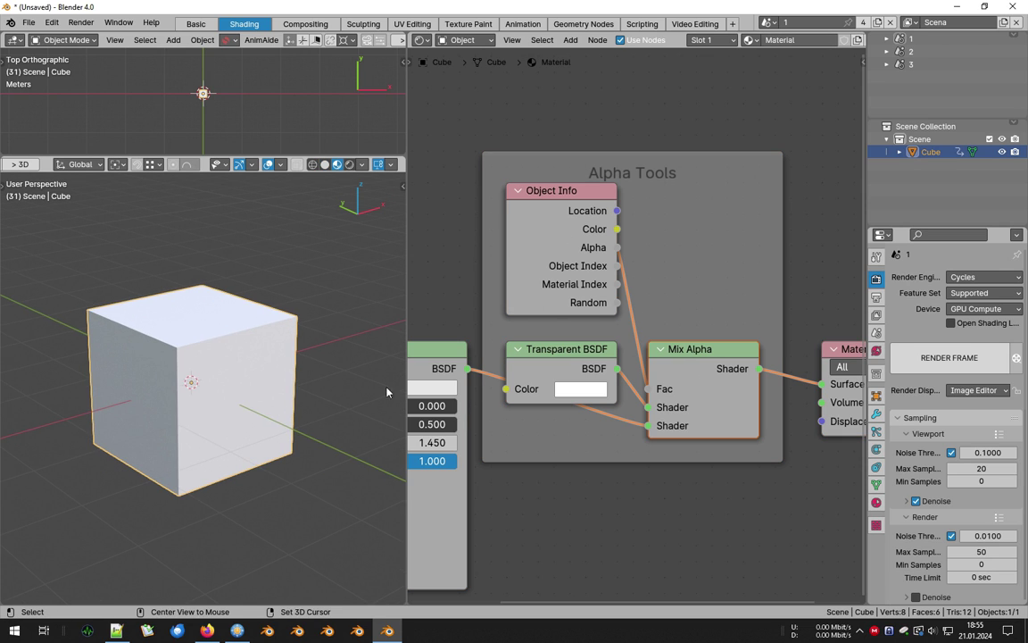
Step: Inspect the cube's viewport display colour and its alpha value in the object properties
click(875, 397)
scroll(965, 465, down, 15)
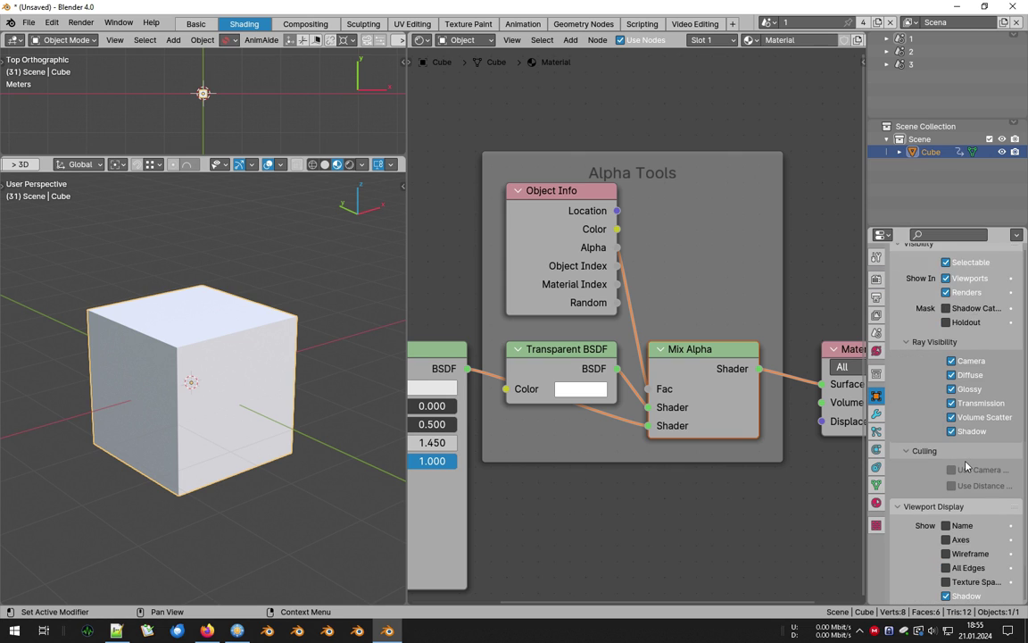
scroll(965, 465, down, 3)
click(967, 527)
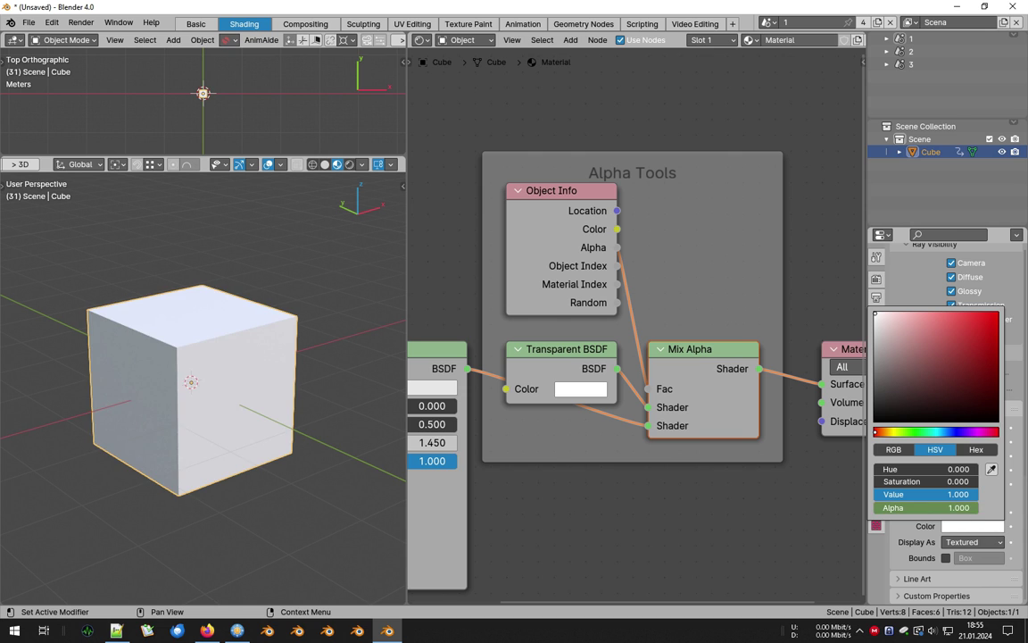
scroll(240, 325, down, 3)
Step: Duplicate the cube beside the original and compare the material assigned to both cubes
shift+middle_drag(240, 324, 155, 371)
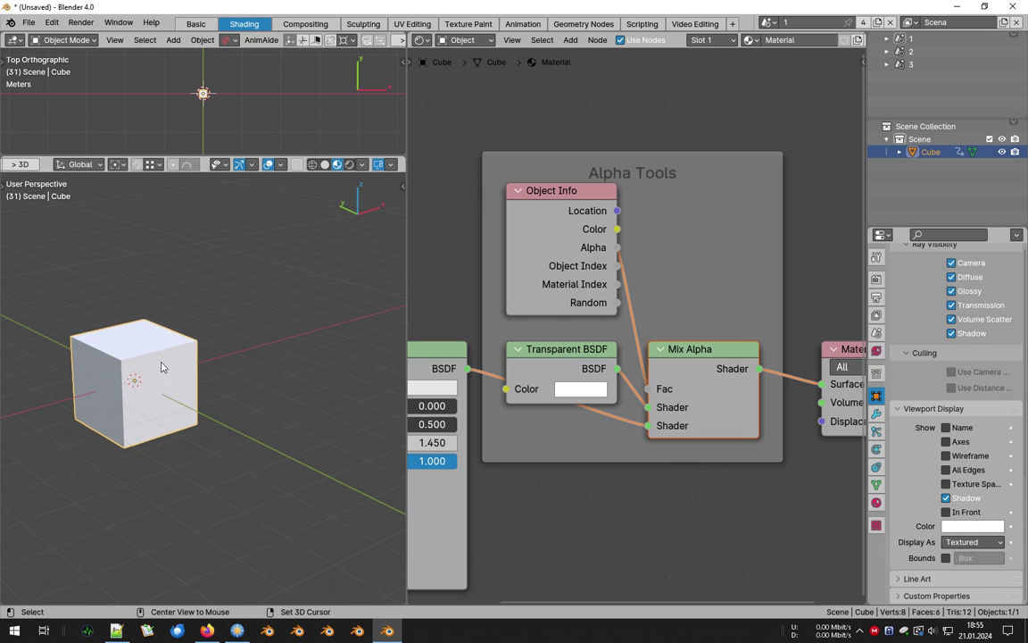
key(shift+d)
click(262, 339)
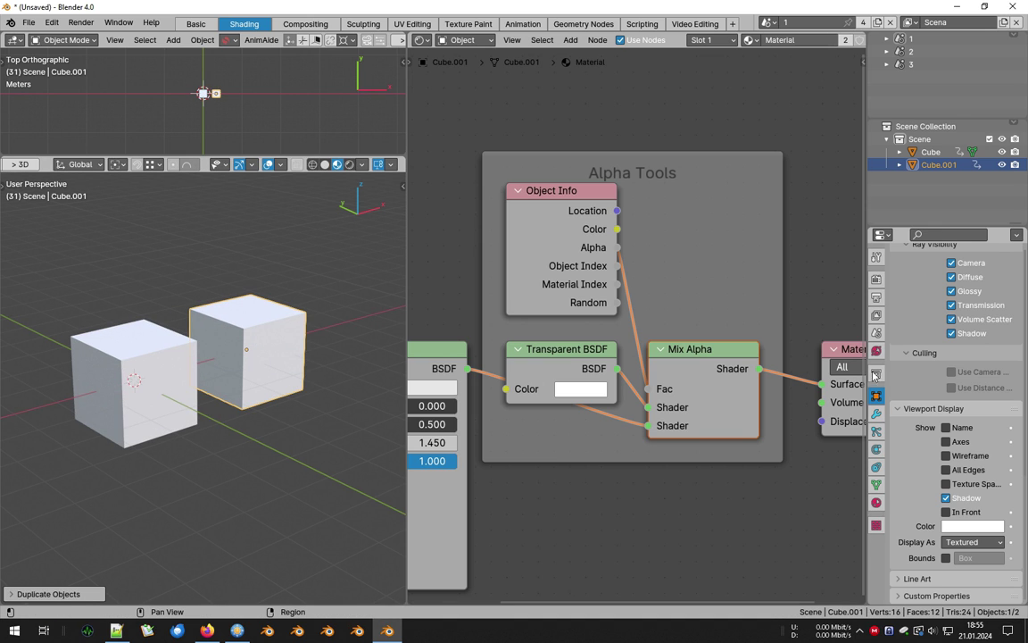
click(876, 503)
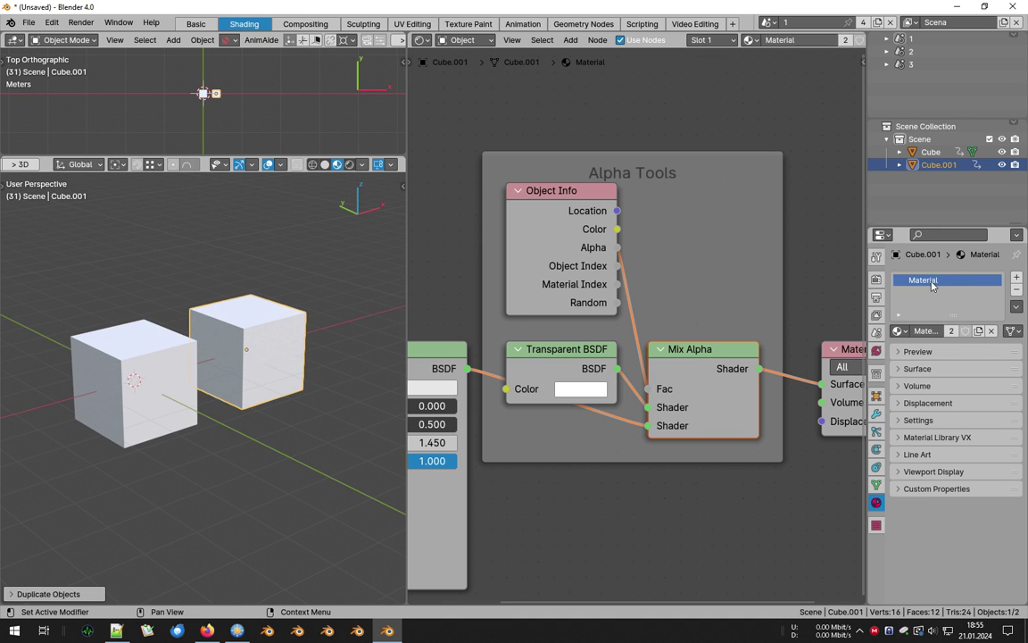
click(148, 374)
click(263, 356)
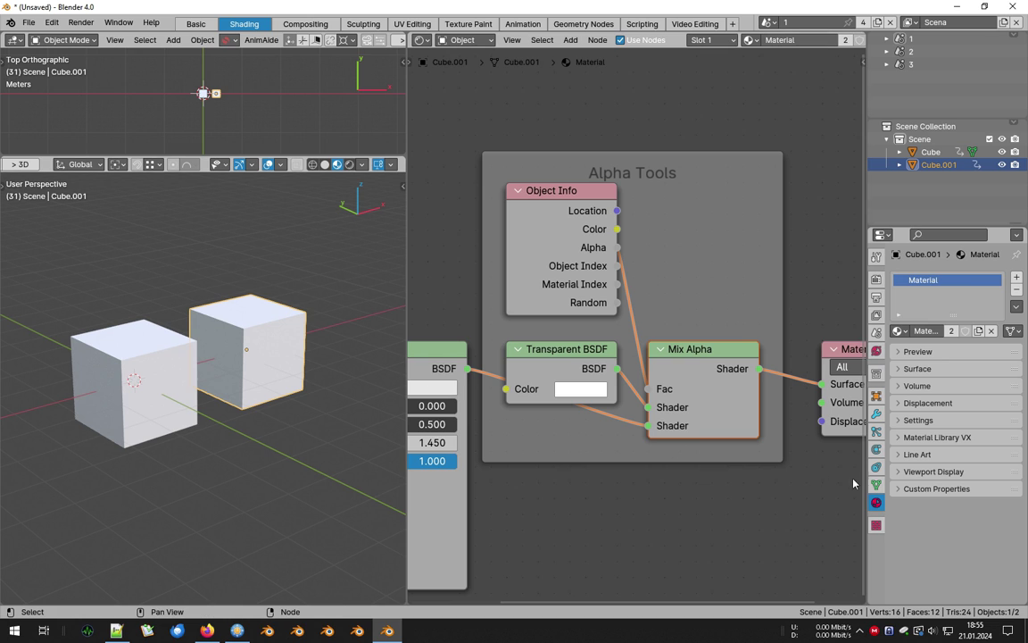
Step: Adjust the alpha of the duplicated cube's viewport display colour in its object properties
click(877, 395)
scroll(955, 428, down, 10)
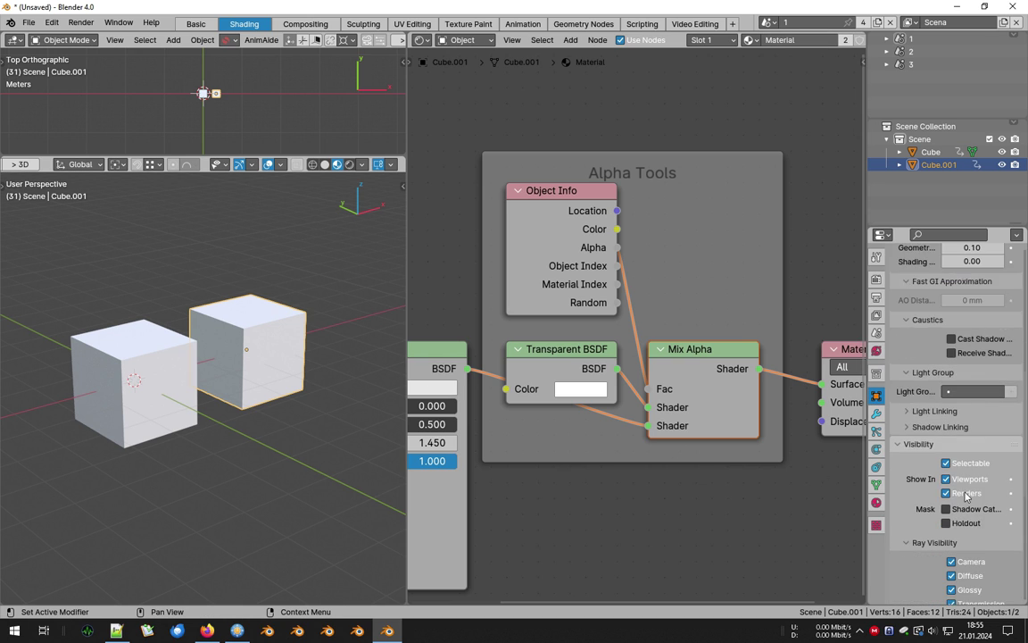
click(959, 528)
mouse_move(949, 508)
mouse_down()
mouse_move(862, 507)
mouse_move(951, 508)
mouse_move(883, 507)
mouse_move(937, 507)
mouse_up()
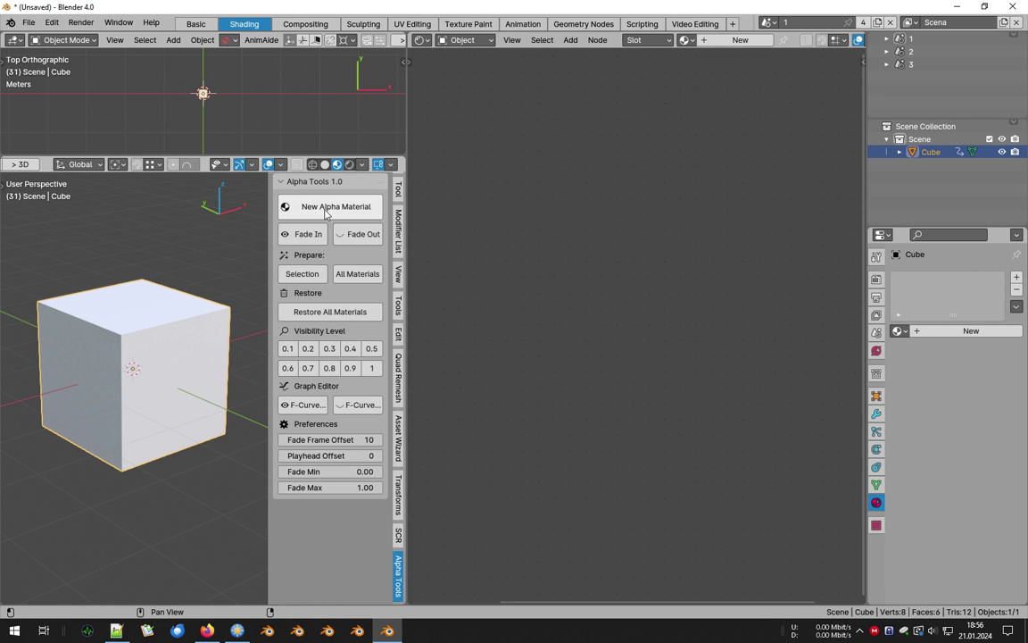
Step: Give the cube a New Alpha Material and frame its full node setup in the node editor
click(325, 208)
scroll(515, 261, down, 2)
middle_drag(516, 260, 563, 218)
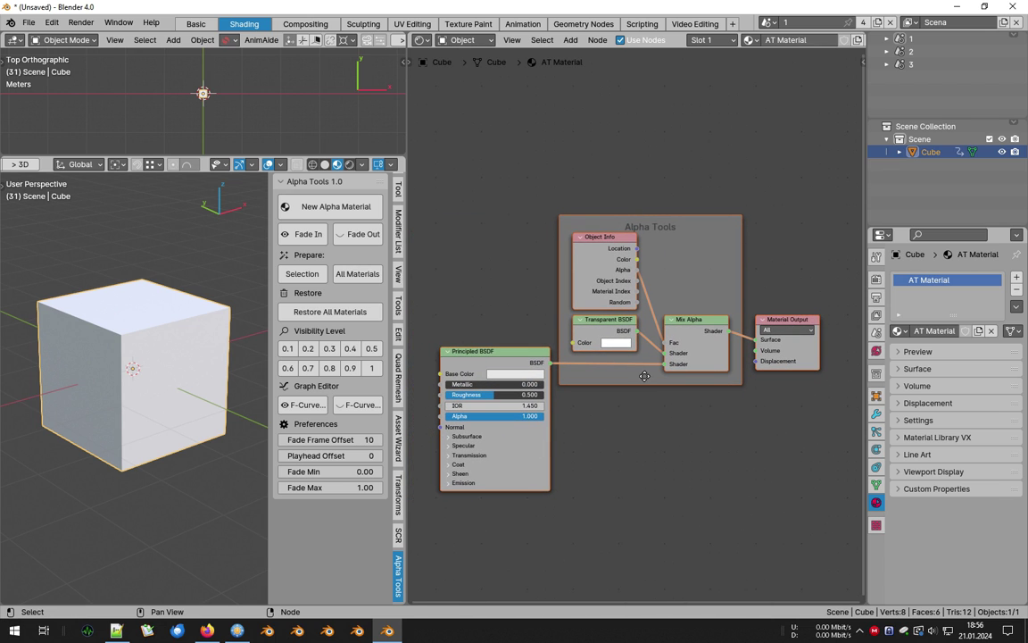
Step: In Edit Mode, assign a second New Alpha Material with a red base colour to the cube's front face
key(Tab)
click(126, 353)
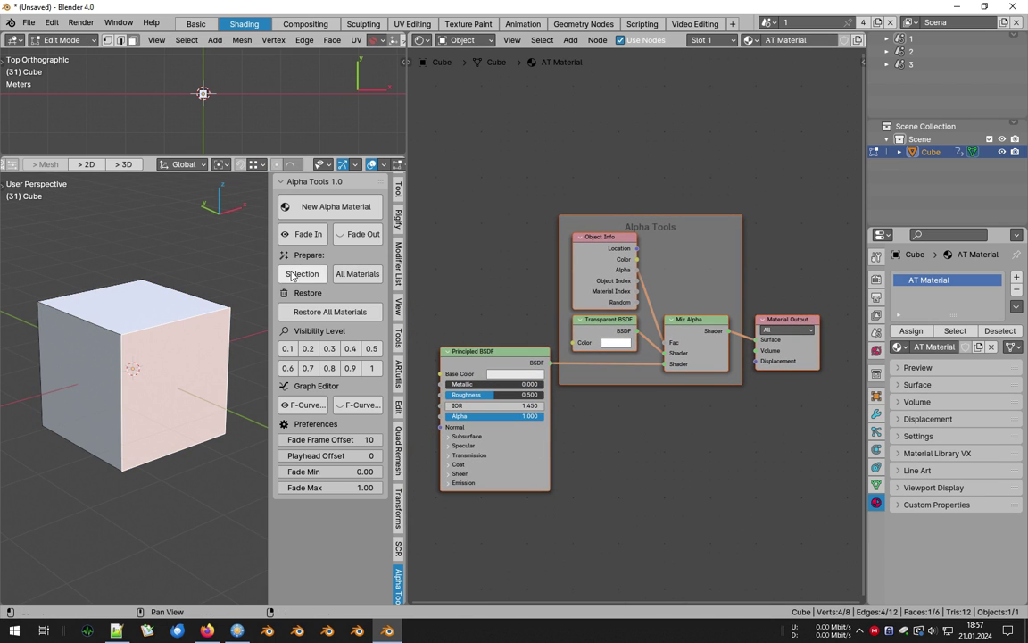
click(319, 208)
click(513, 374)
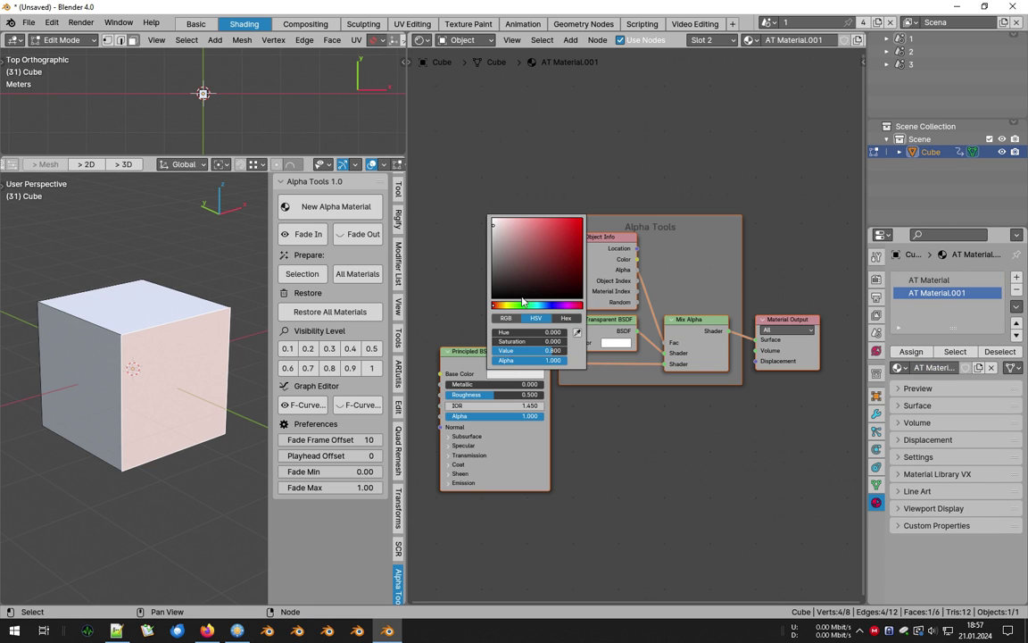
click(539, 226)
Step: Assign a third New Alpha Material with a dark red-brown base colour to the adjacent side face and return to Object Mode
click(76, 336)
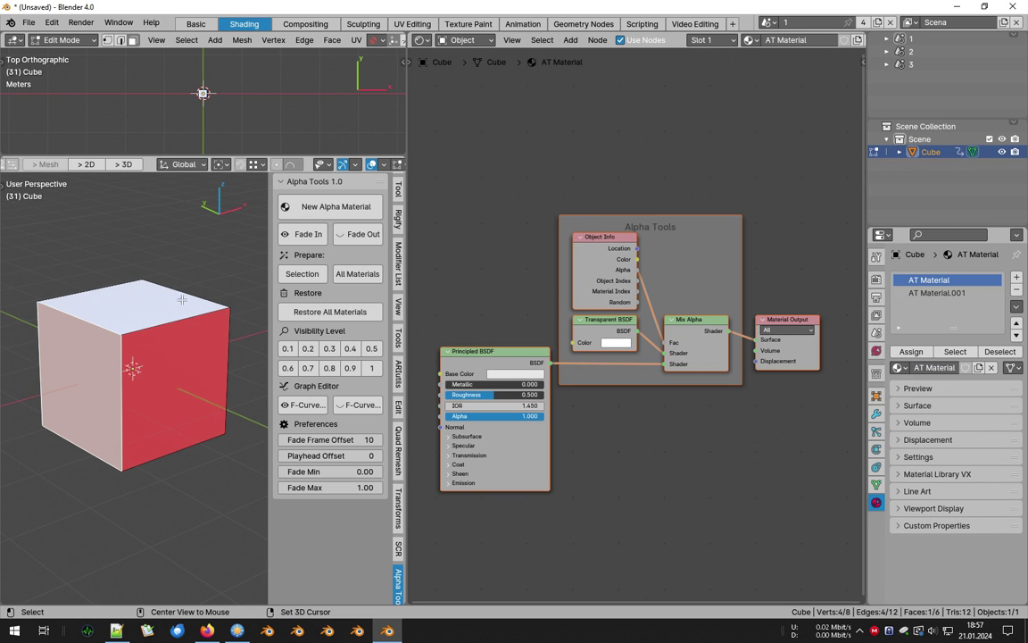
click(331, 206)
click(517, 379)
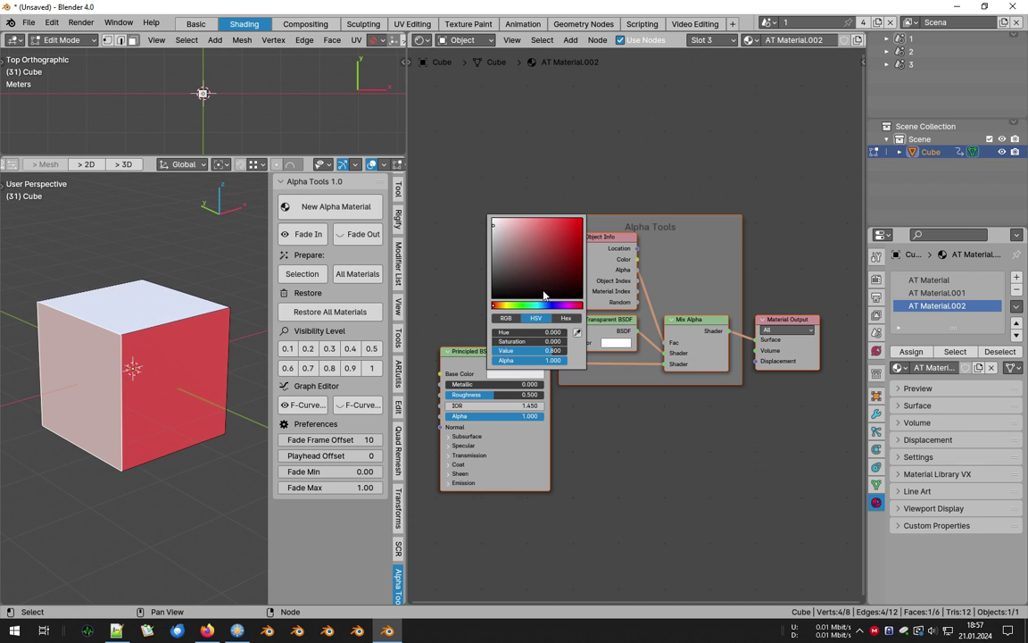
click(532, 263)
key(Tab)
Step: Replace the multi-material cube with a new cube and duplicate it twice along X at about 3.2 m spacing
scroll(116, 390, down, 5)
shift+middle_drag(164, 359, 121, 362)
scroll(122, 361, up, 2)
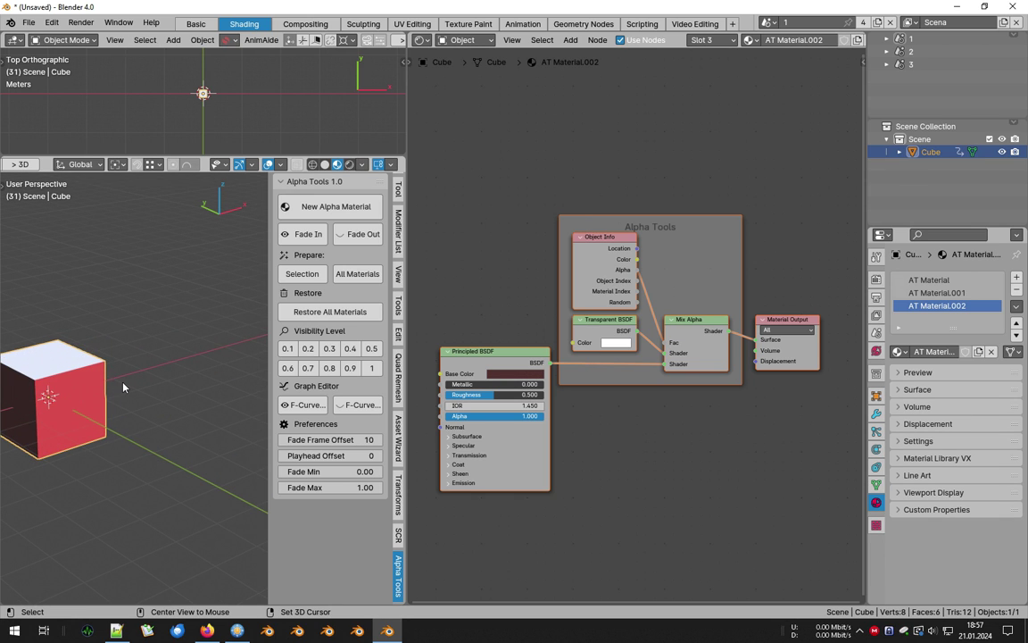
key(Delete)
scroll(141, 377, down, 2)
key(shift+a)
click(105, 362)
key(shift+d)
key(x)
click(164, 366)
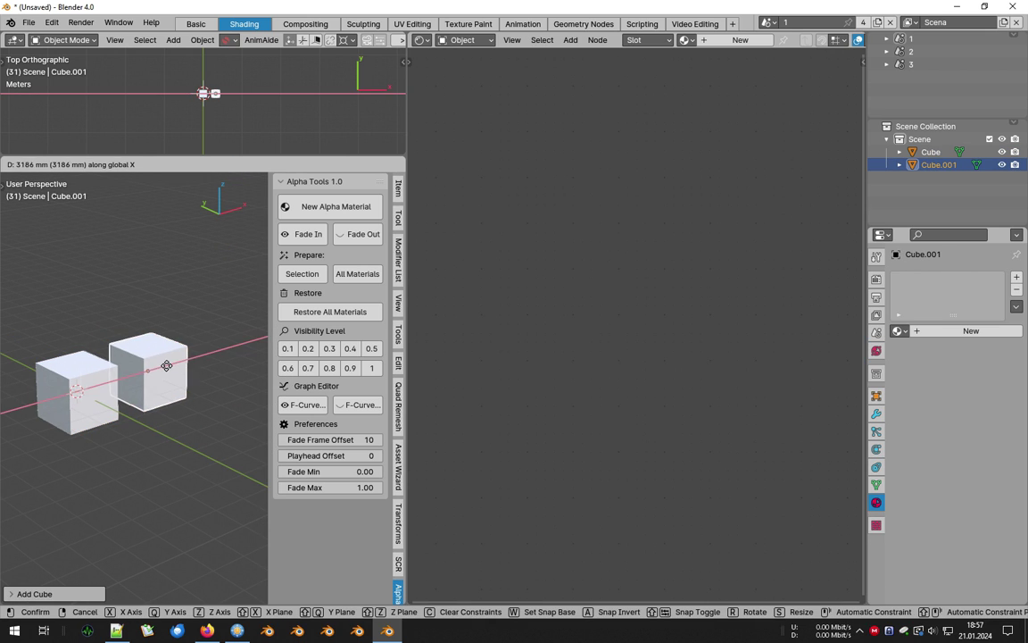
key(shift+r)
Step: Assign one shared New Alpha Material to all three cubes and select a single cube to check it
key(a)
click(330, 207)
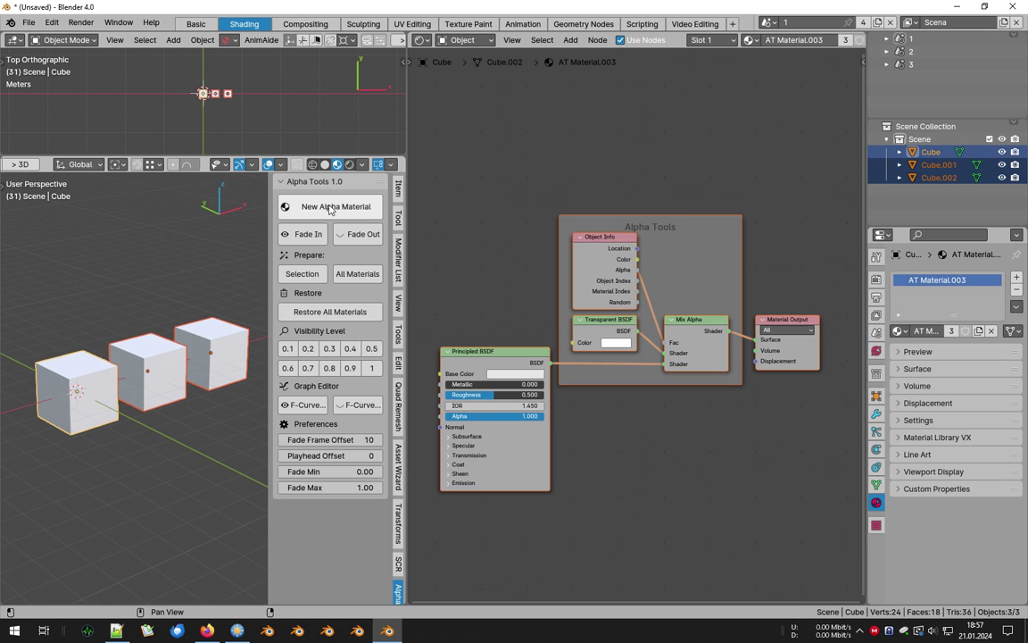
click(241, 359)
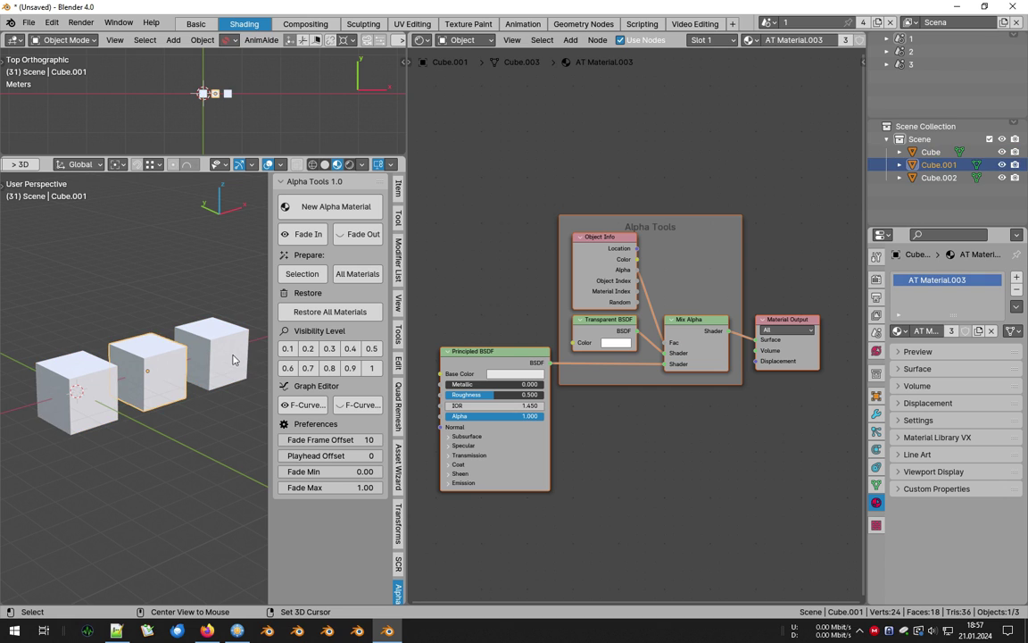
Step: In the Basic workspace, apply Fade Out to the cube at frame 1 and Fade In at frame 17
key(ctrl+Page_Up)
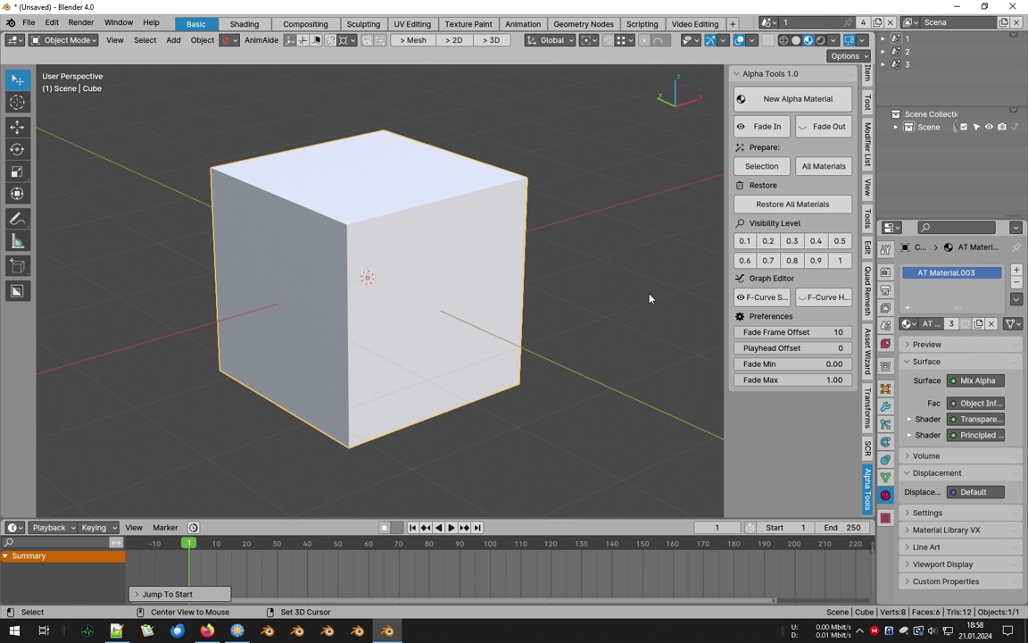
click(835, 127)
key(space)
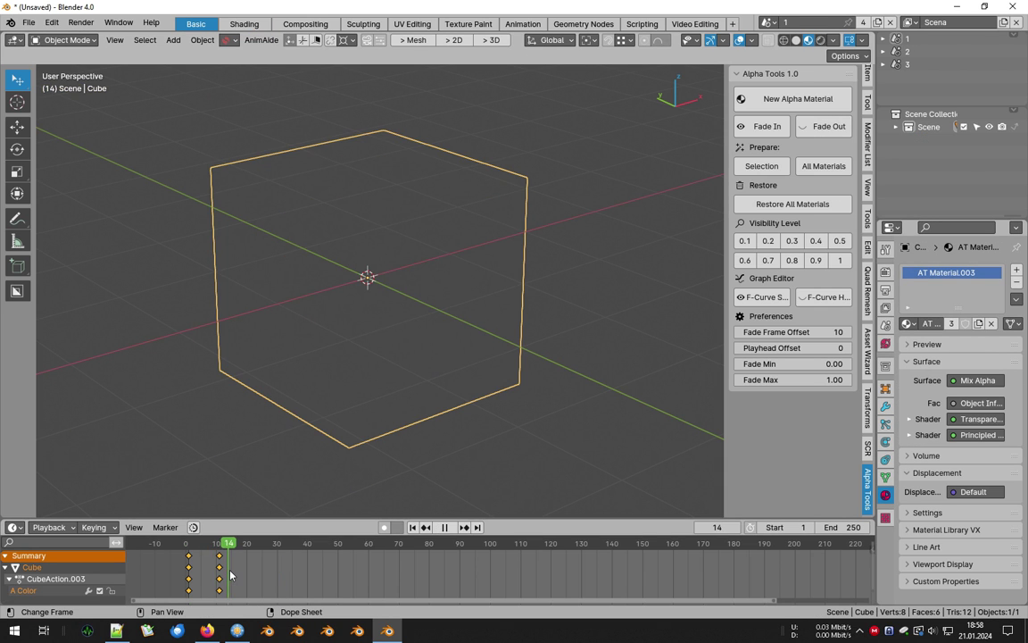
click(767, 126)
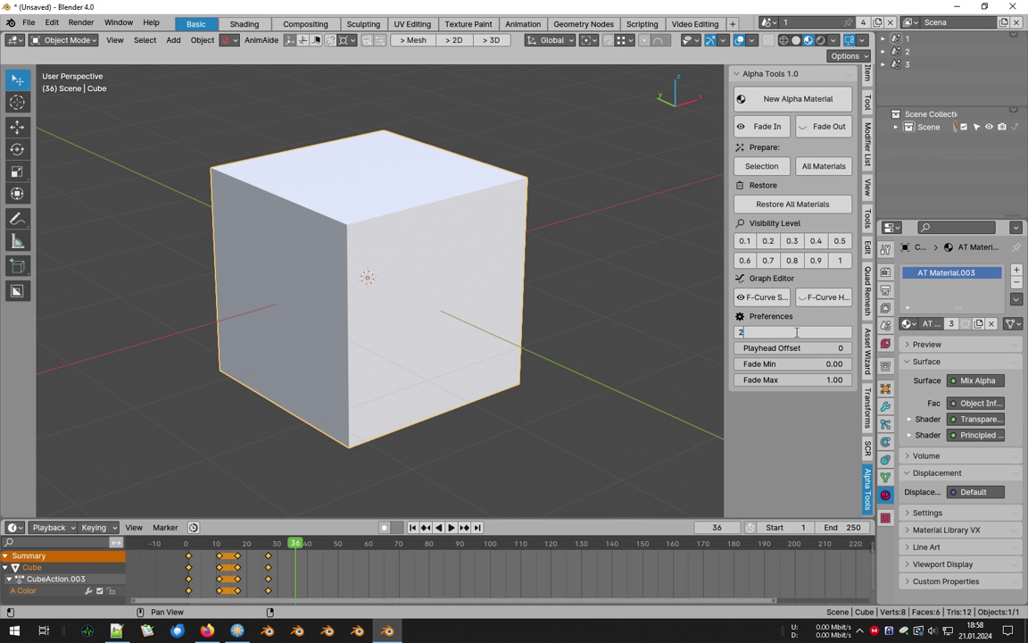
Step: Apply Fade Out at frame 36 with a Fade Frame Offset of 20 and Fade In at frame 65 with an offset of 5
click(815, 129)
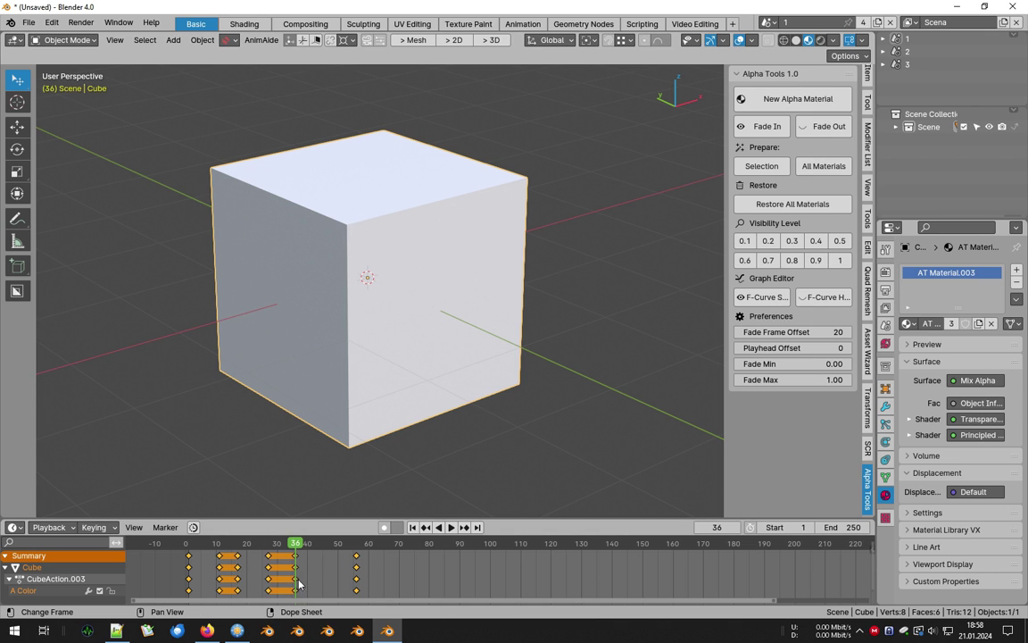
key(space)
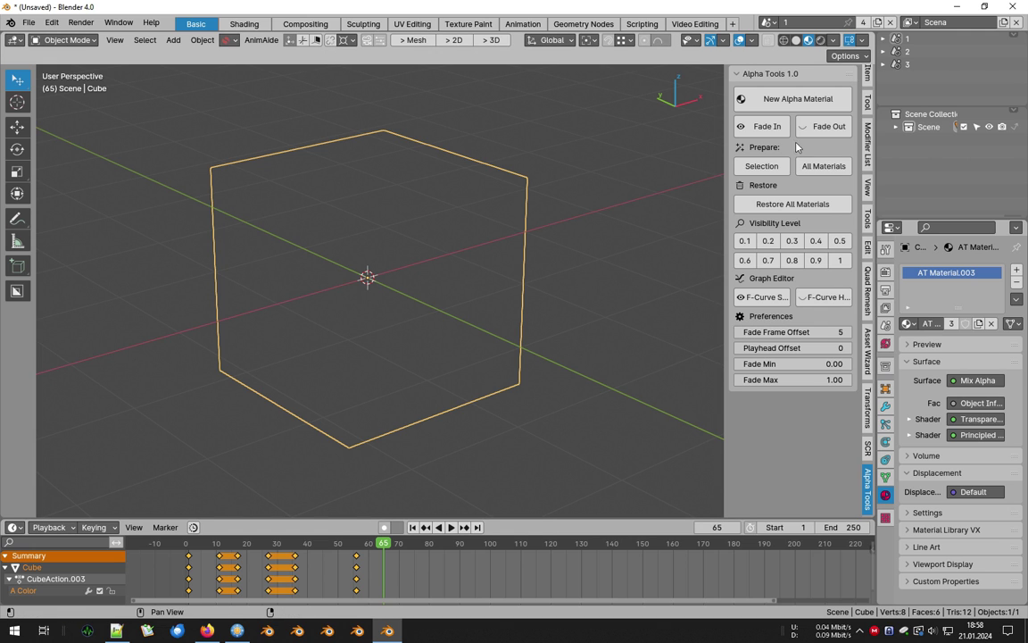
click(766, 126)
key(space)
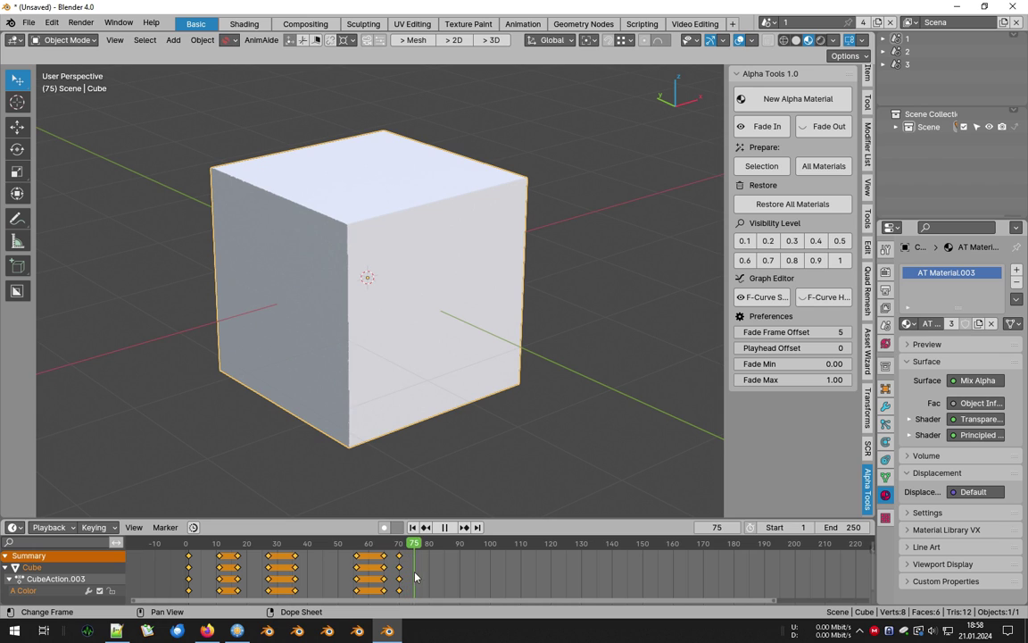
key(space)
Step: Set the Playhead Offset to 6 and alternate Fade Out and Fade In on the cube at frames 76, 82, 88 and 94
shift+middle_drag(495, 349, 477, 341)
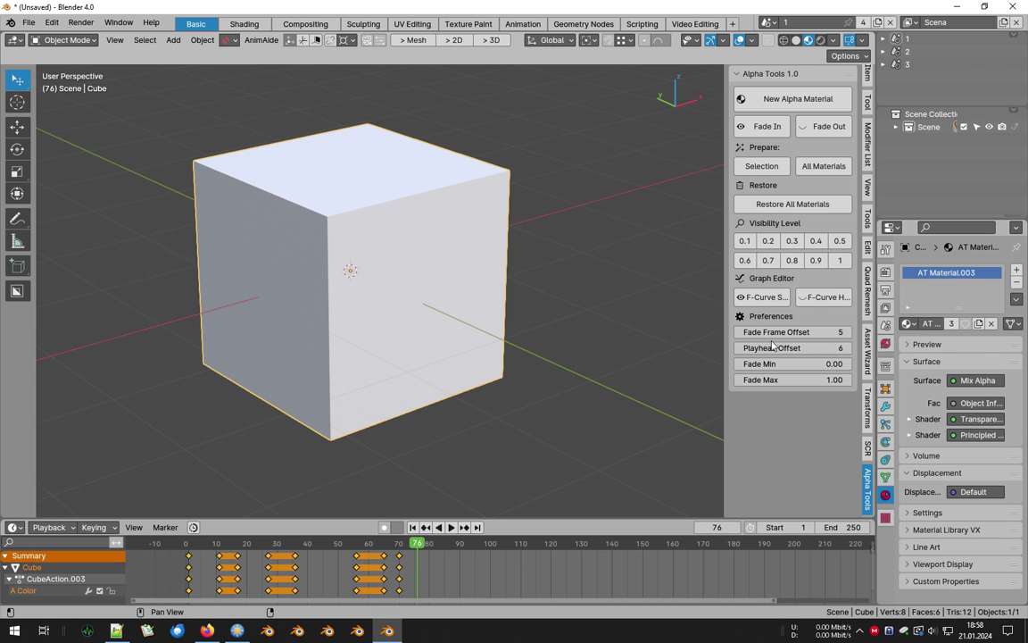
click(827, 127)
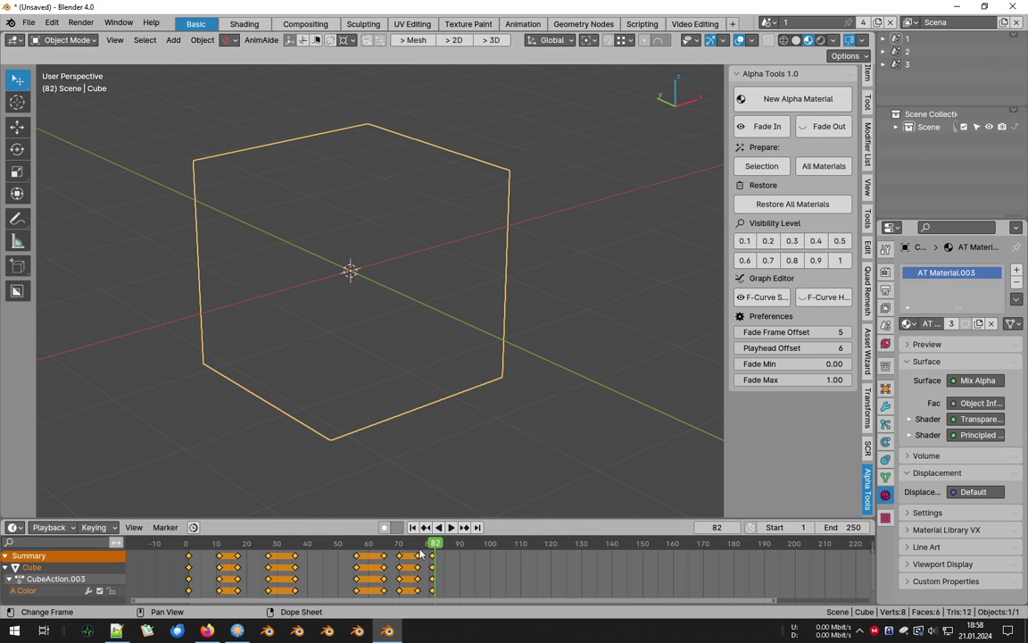
click(767, 126)
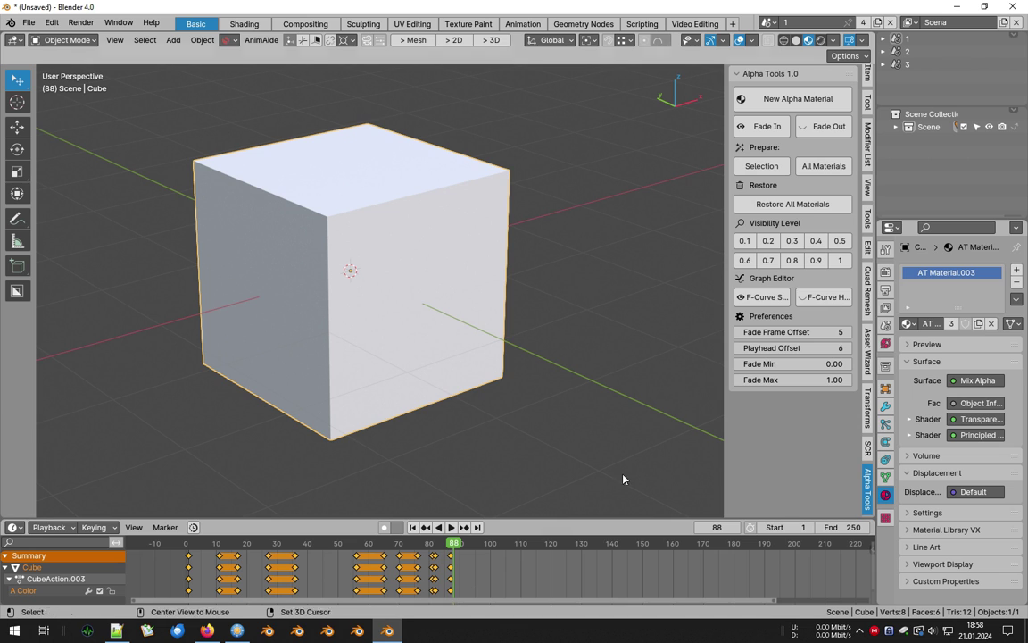
click(826, 127)
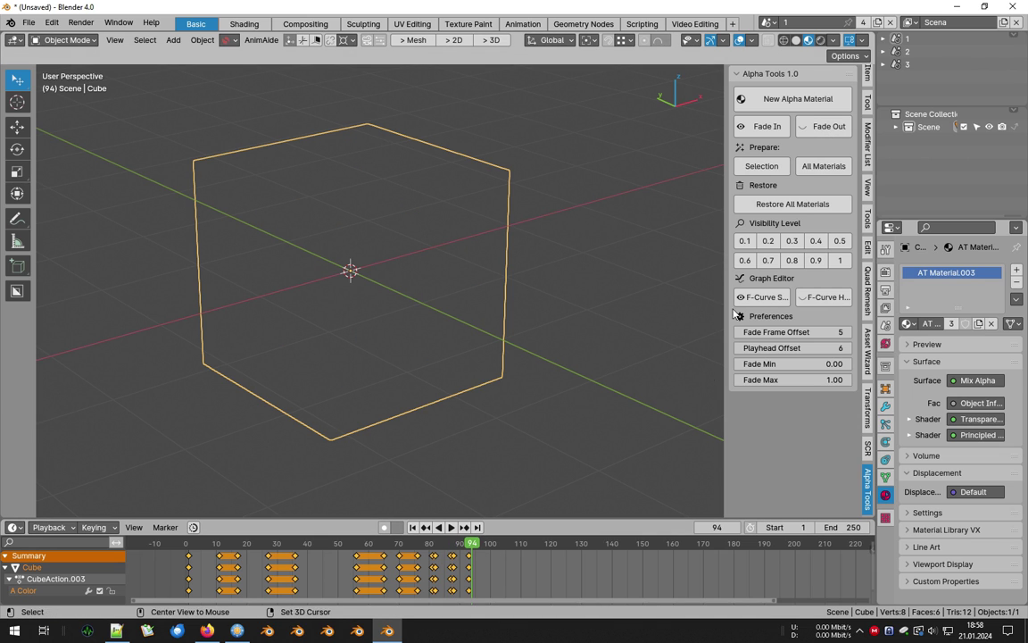
click(767, 125)
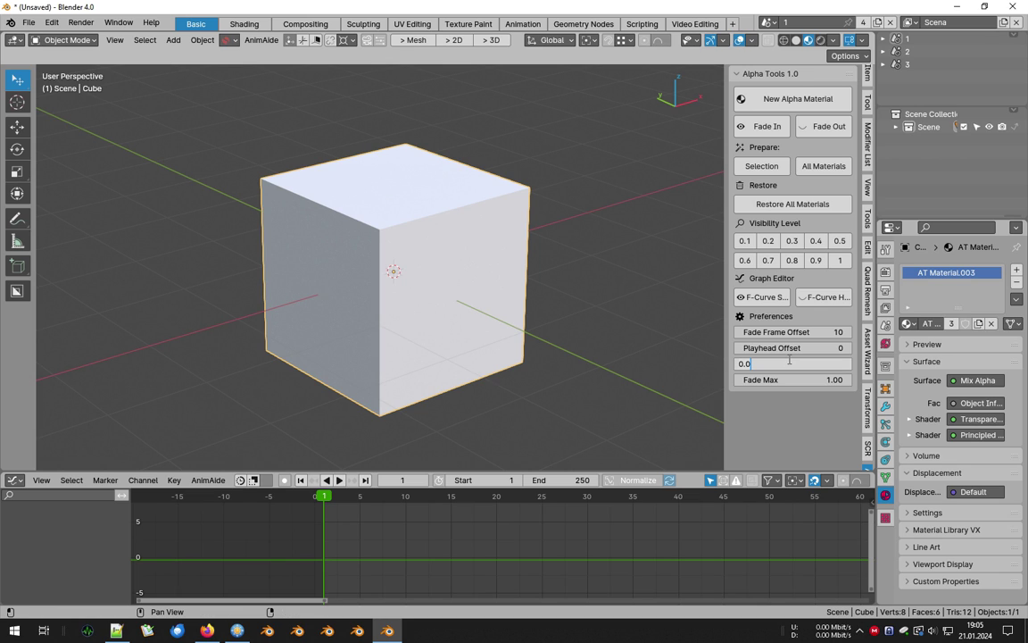
Step: With Fade Min set to 0.5, apply Fade Out at frame 1 and Fade In at frame 23, scrubbing to preview the fades
click(790, 360)
text(.5)
key(Return)
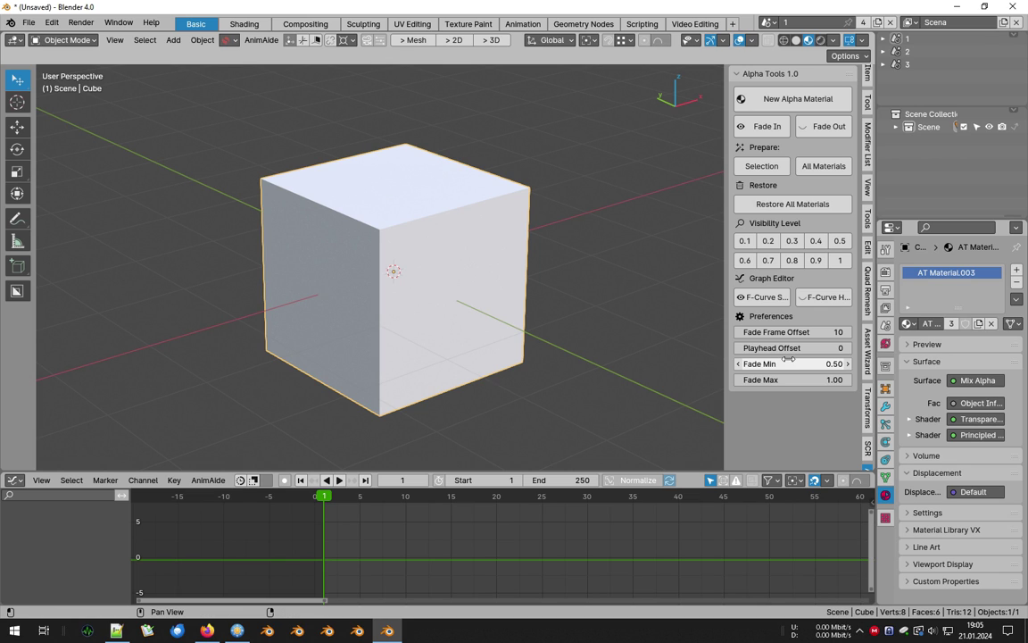
click(822, 125)
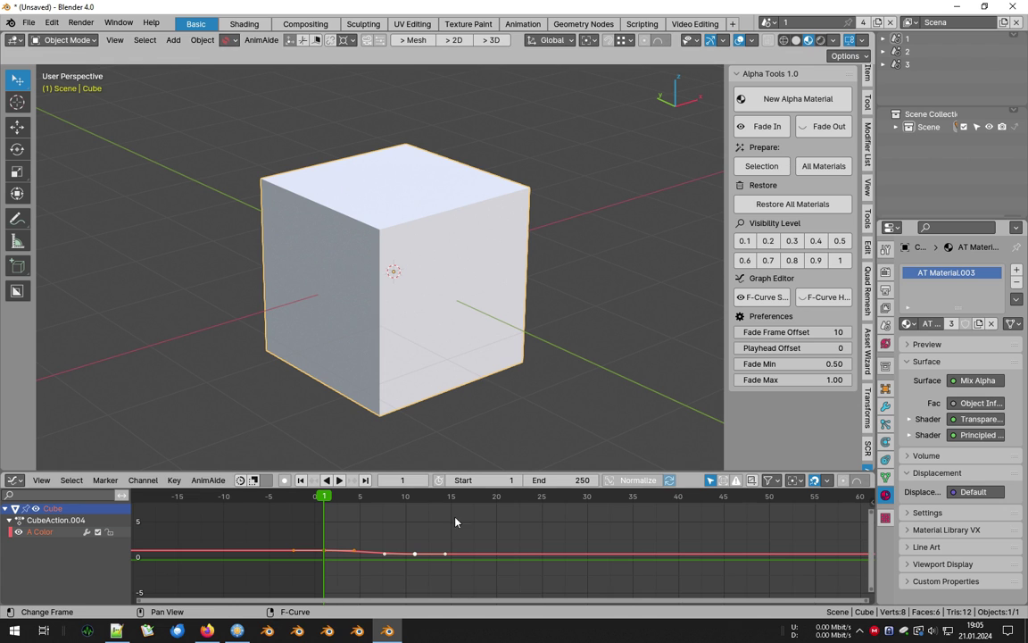
drag(325, 536, 481, 524)
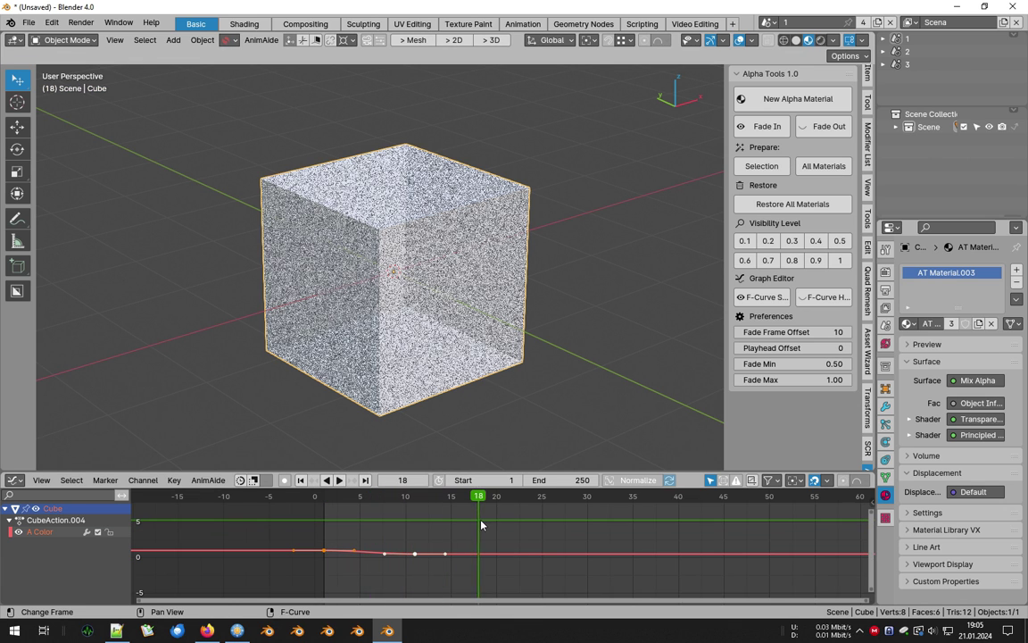
click(766, 126)
drag(523, 534, 705, 530)
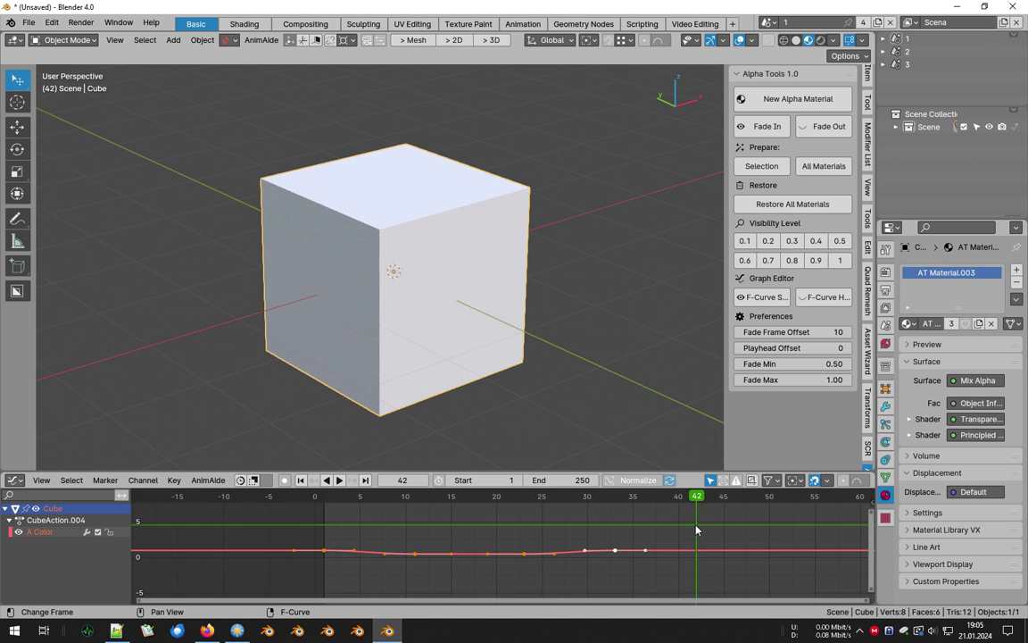
Step: Set Fade Max to 0.5, apply Fade Out at frame 1, and play the animation with its curve framed in the Graph Editor
click(814, 382)
text(.5)
key(Return)
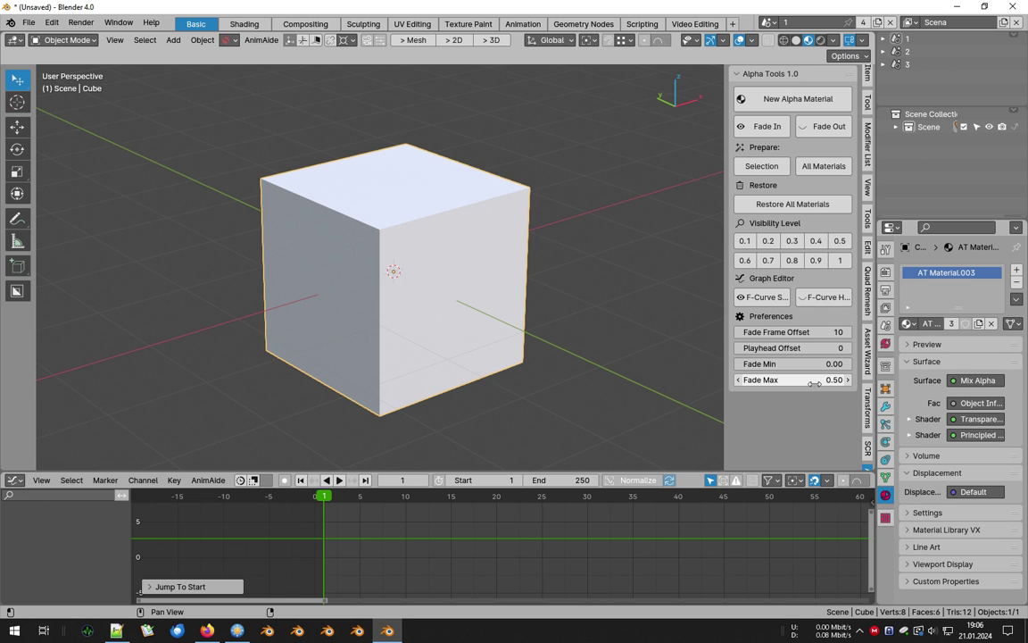
click(822, 126)
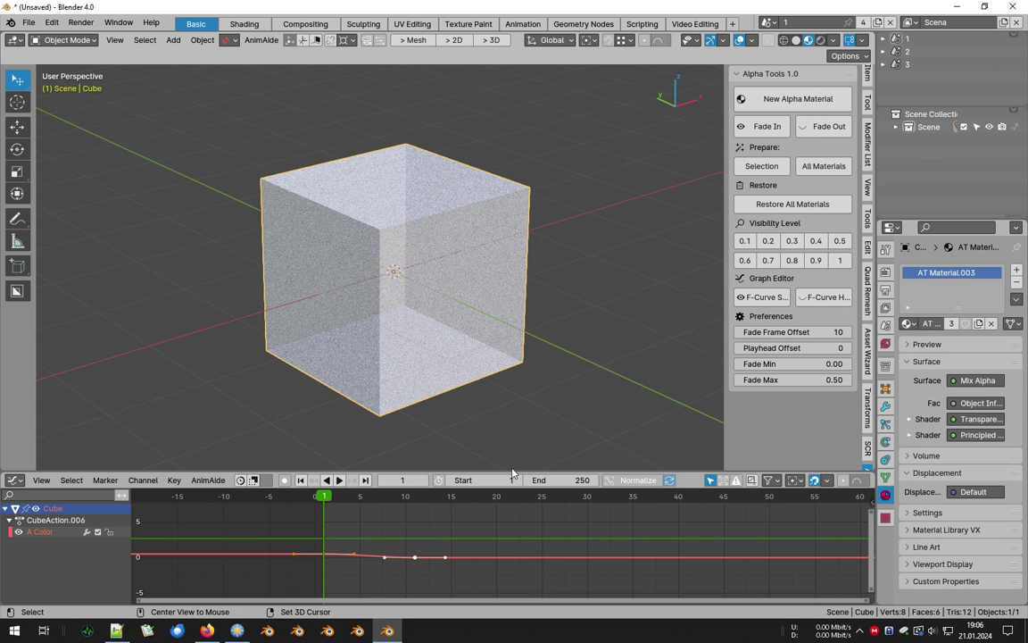
key(Home)
key(space)
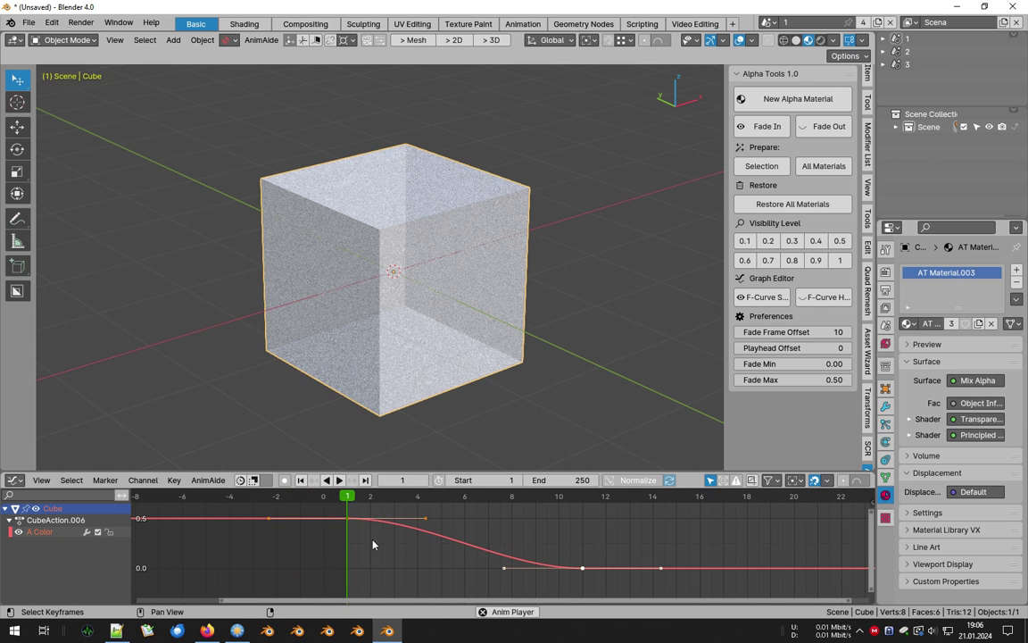
Step: Apply Fade In to the cube at frame 17, then play and scrub the animation to preview the limited fade
key(space)
click(774, 130)
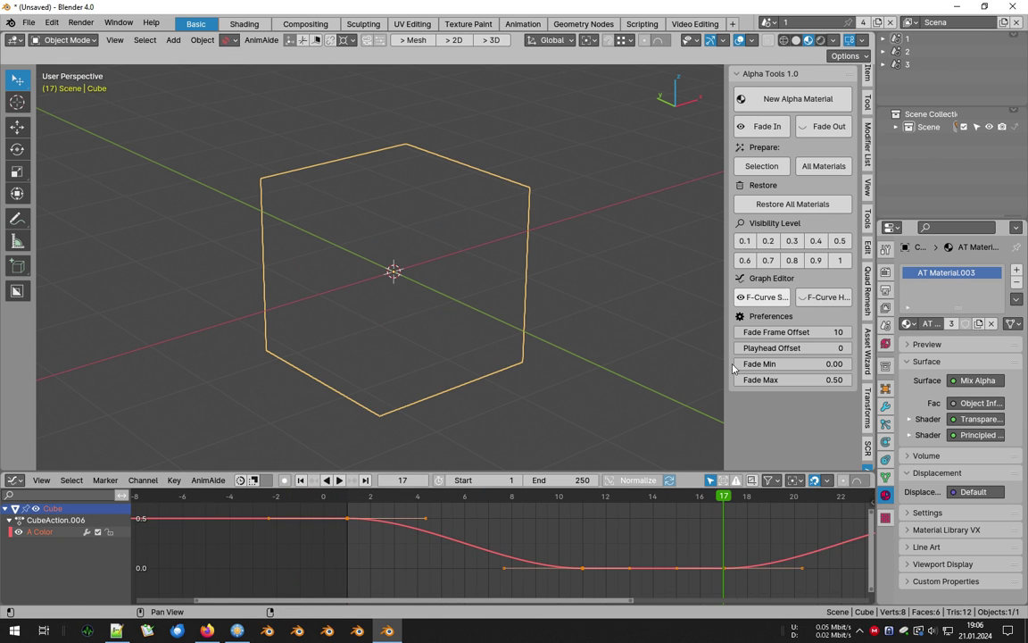
scroll(662, 527, down, 5)
scroll(624, 540, down, 3)
key(space)
key(space)
drag(679, 497, 493, 496)
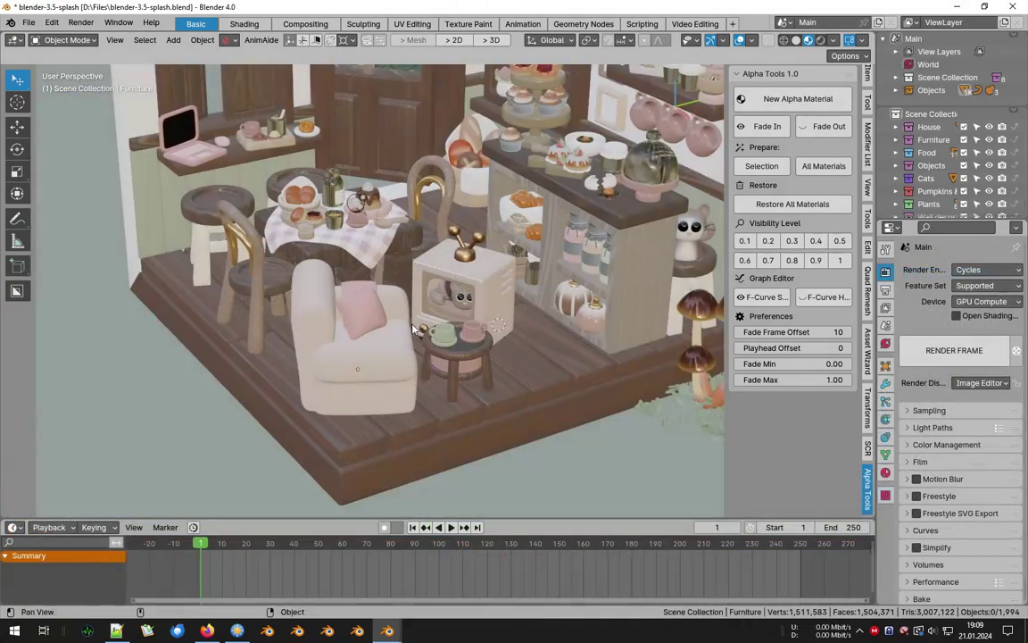
Step: Select the armchair, the small stool and both cups with their saucers, and prepare the selection's materials for fading
scroll(424, 322, up, 5)
click(337, 338)
shift+click(482, 367)
scroll(479, 329, up, 4)
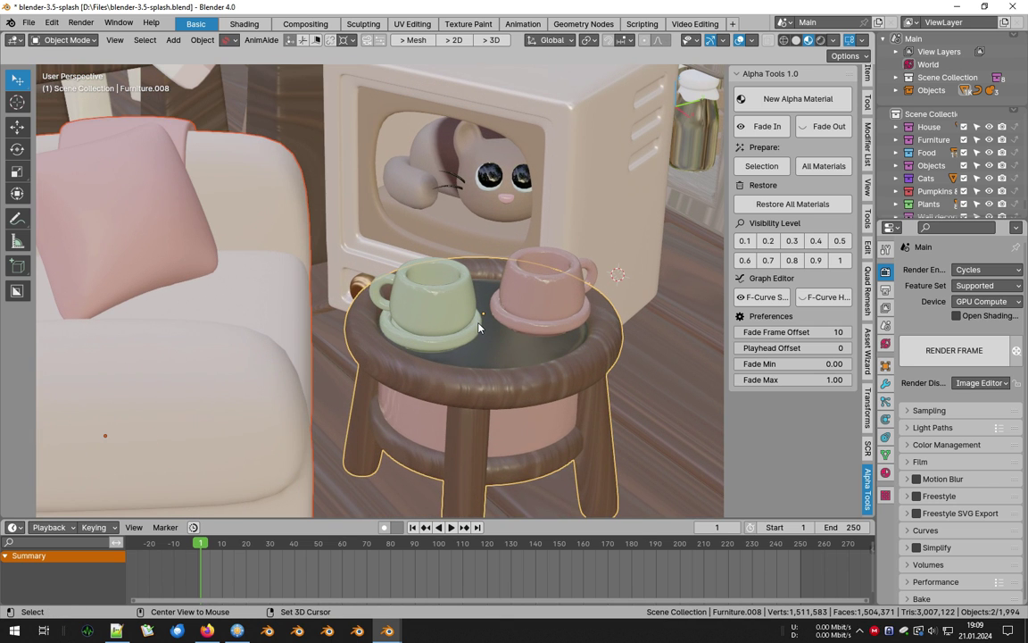
shift+click(450, 346)
shift+click(433, 304)
shift+click(545, 300)
shift+click(526, 333)
scroll(453, 254, down, 2)
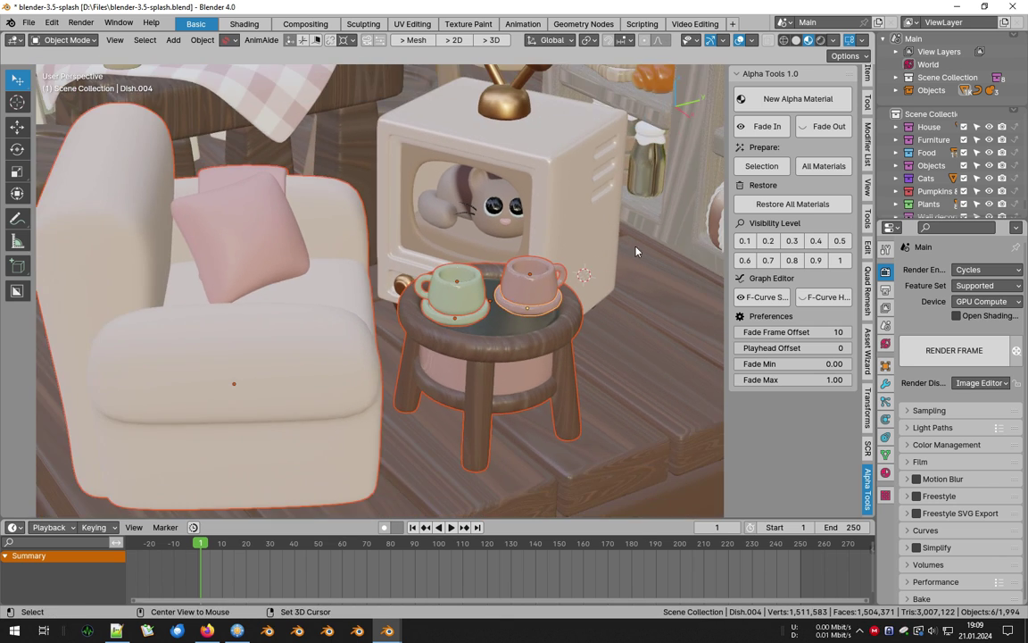
click(760, 168)
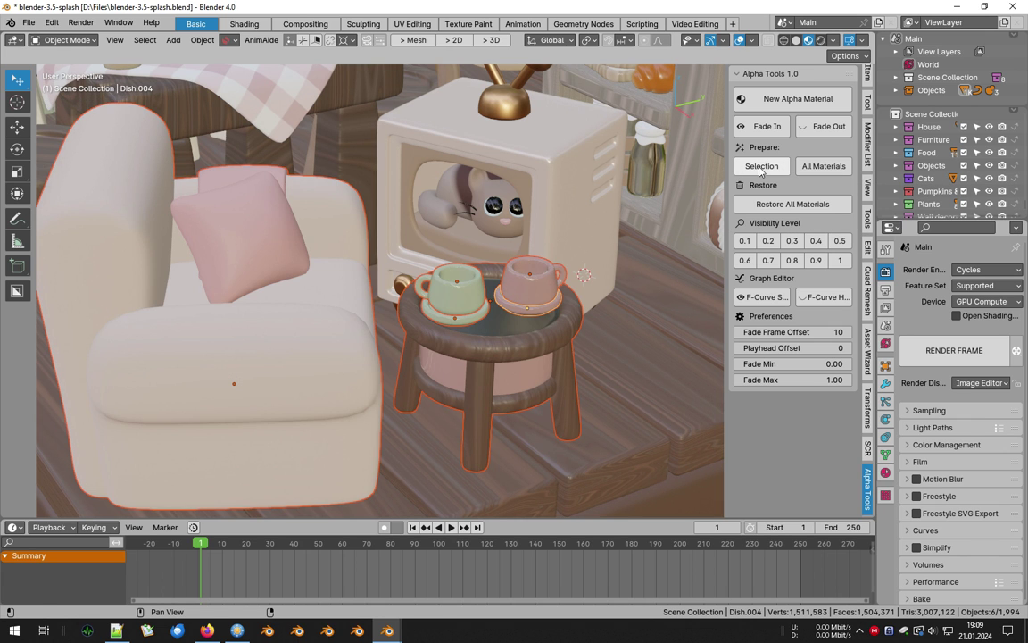
Step: Examine the Alpha Tools nodes in the Shading workspace for the prepared dish and both material slots of the armchair
key(ctrl+Page_Down)
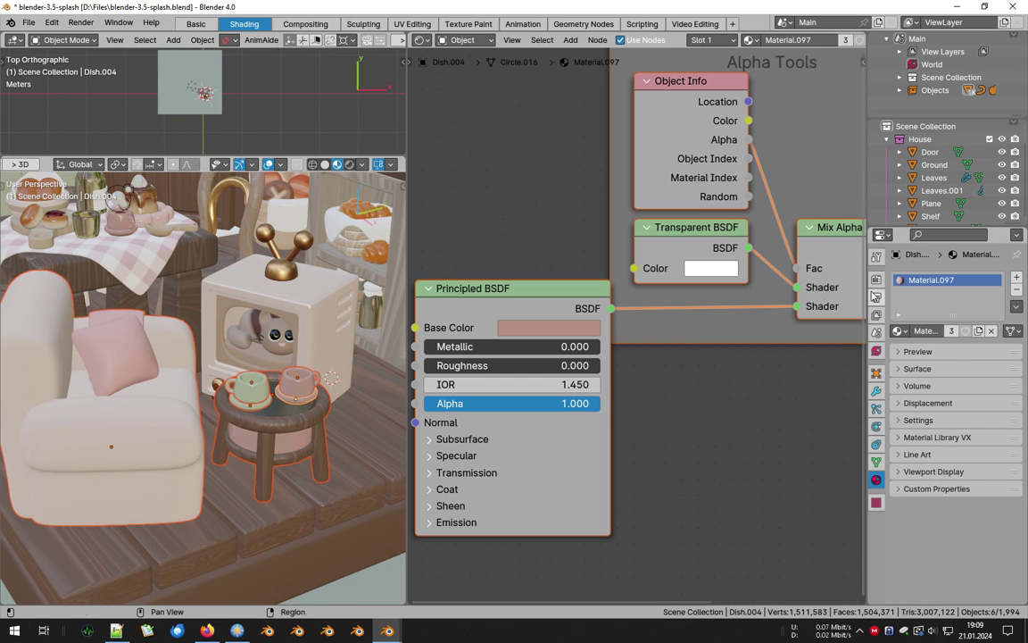
scroll(766, 362, down, 3)
click(143, 415)
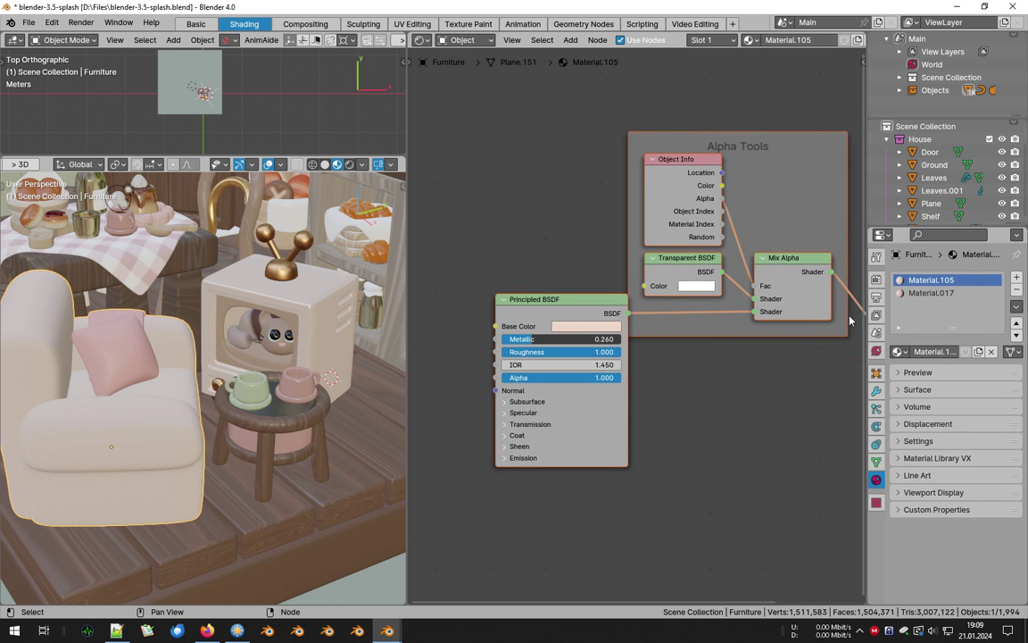
click(913, 295)
click(911, 282)
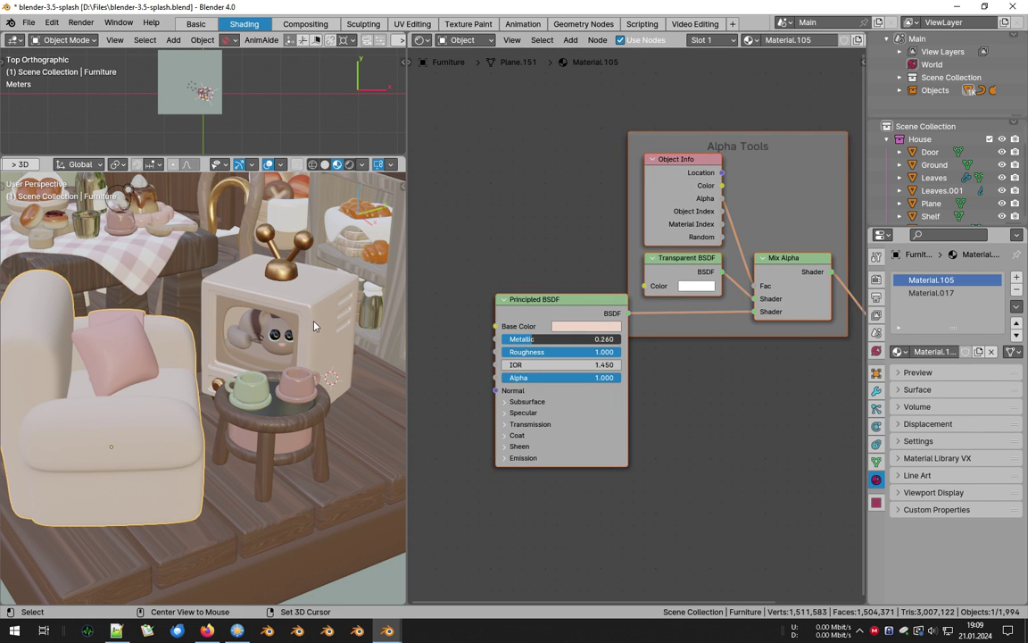
Step: Back in the Basic workspace, apply Fade Out to the armchair at frame 1 and to the stool at frame 14
key(ctrl+Page_Up)
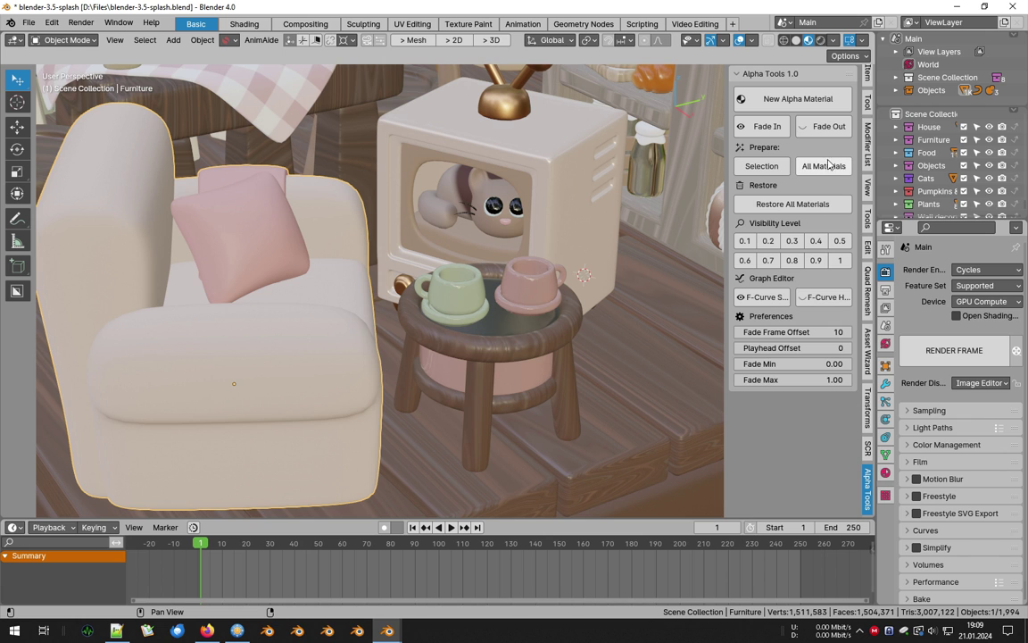
click(764, 126)
key(space)
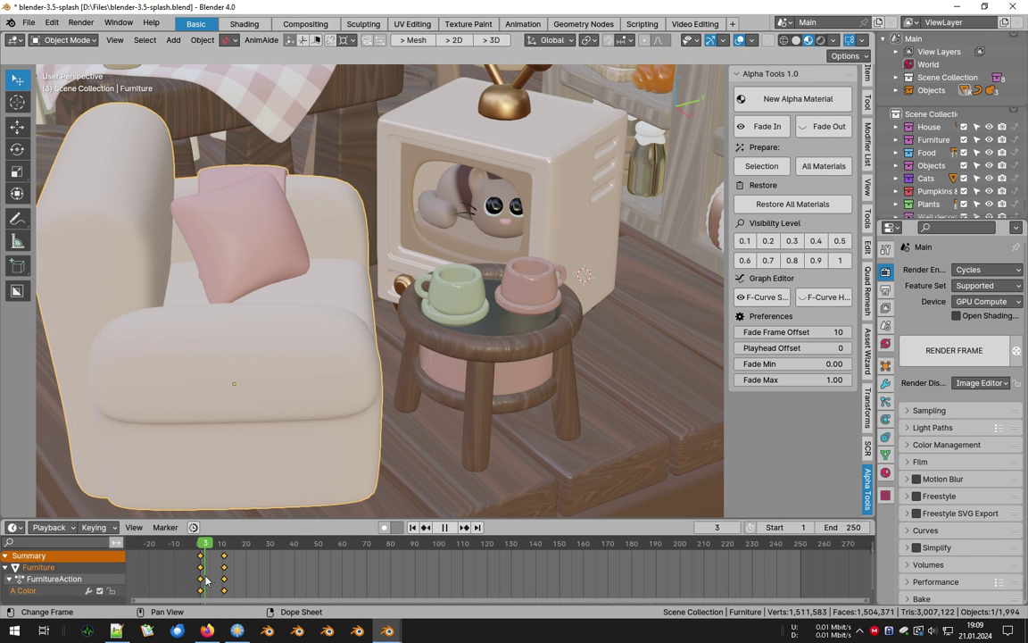
scroll(448, 378, up, 3)
click(518, 356)
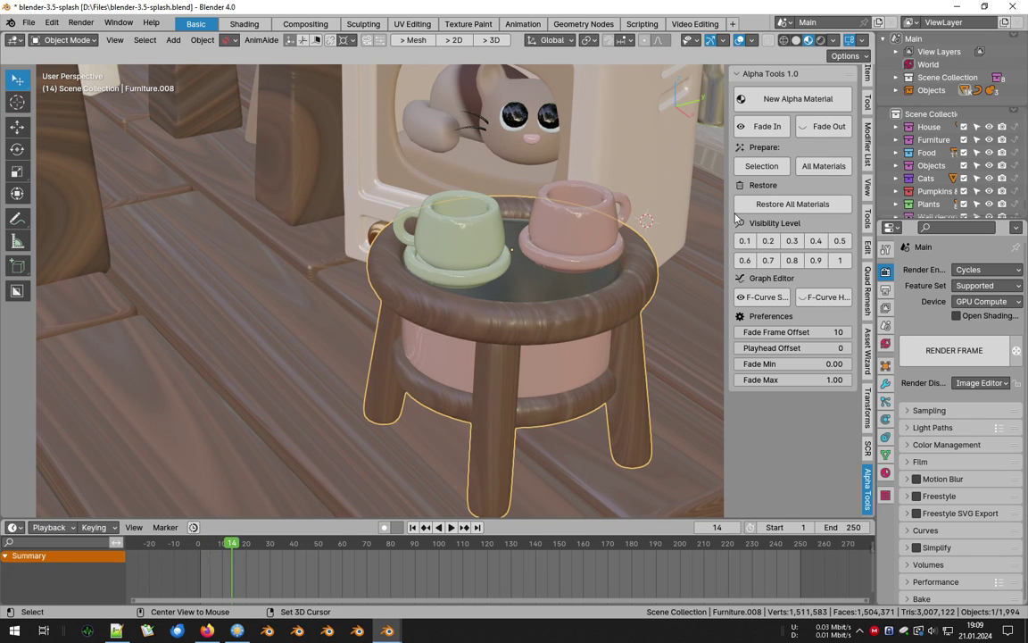
click(828, 128)
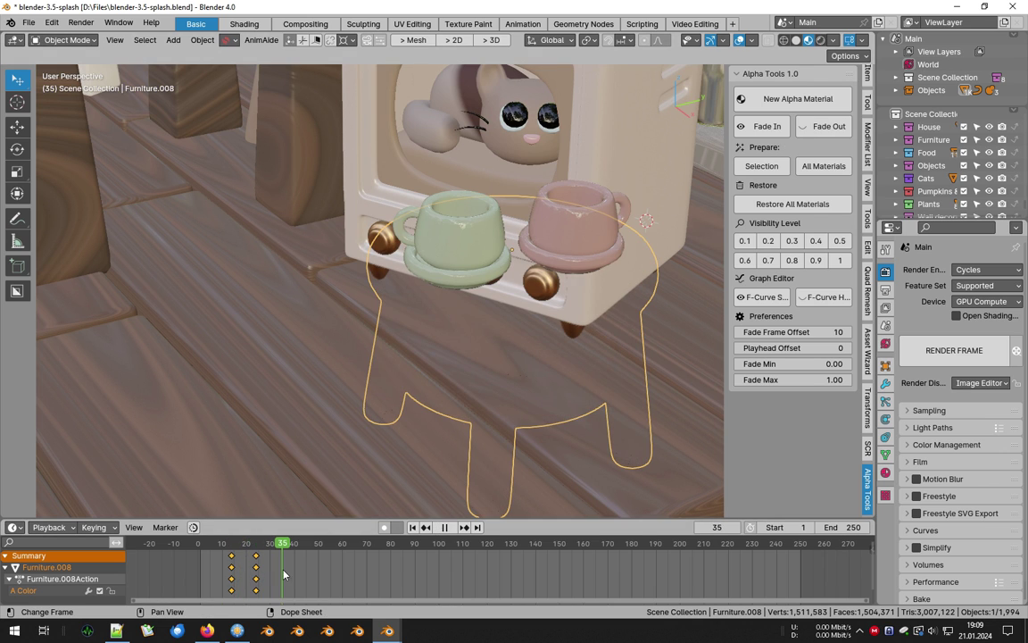
Step: Apply Fade Out to both cups and their saucers at frame 36, and scrub the timeline to preview the fade
click(450, 237)
shift+click(584, 243)
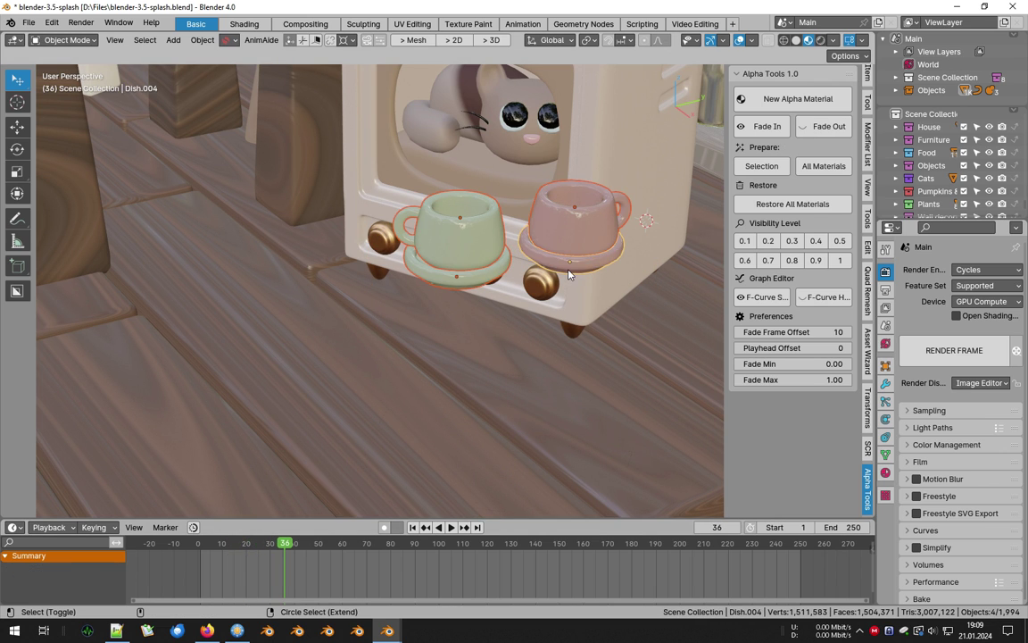
click(764, 126)
key(space)
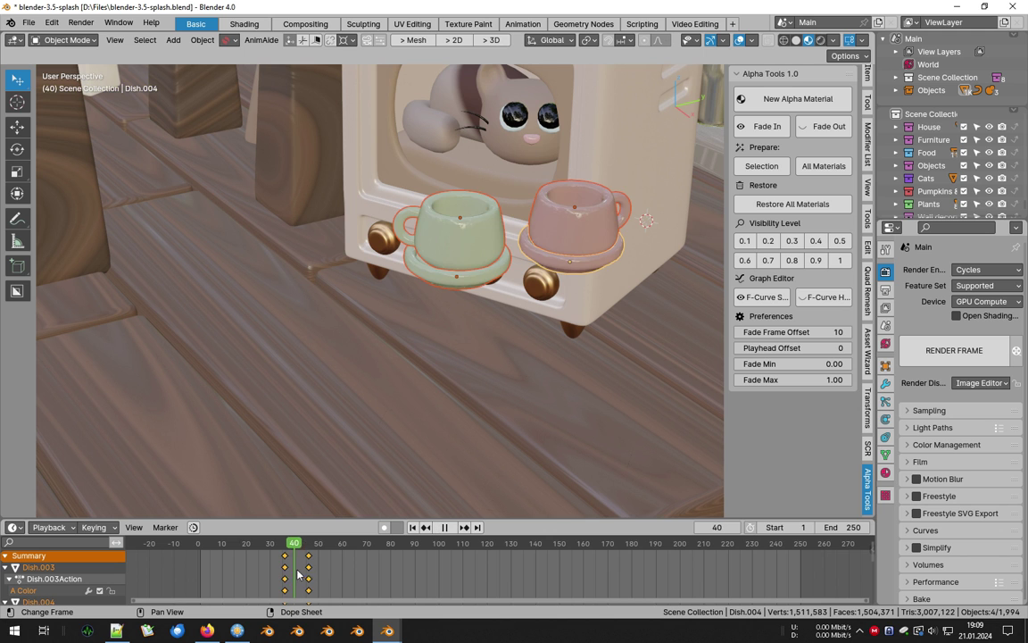
drag(297, 574, 348, 573)
alt+right_drag(408, 365, 403, 393)
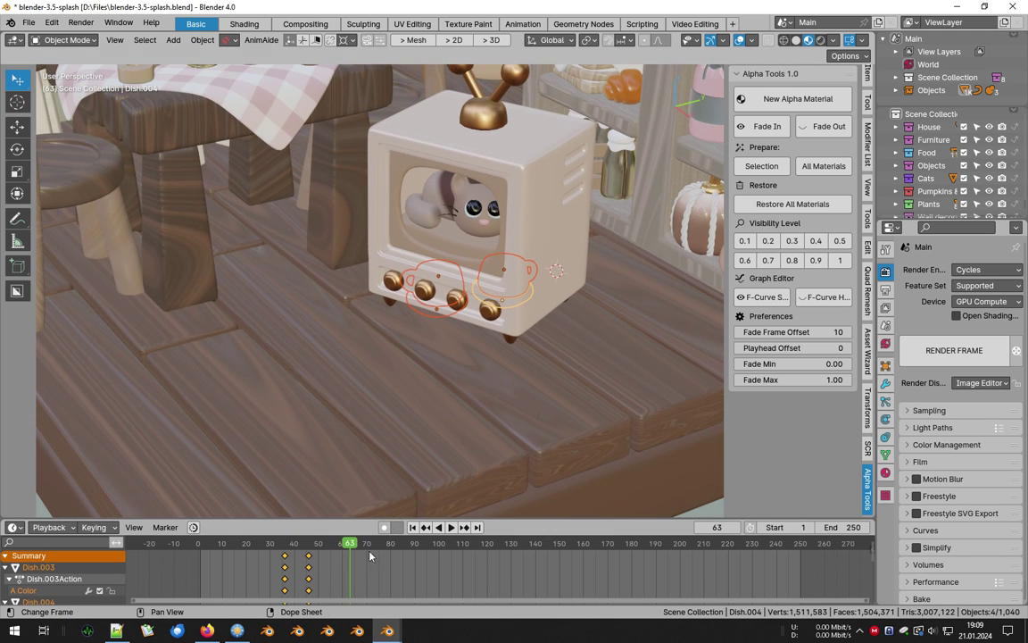
key(shift+Left)
alt+right_drag(487, 394, 451, 395)
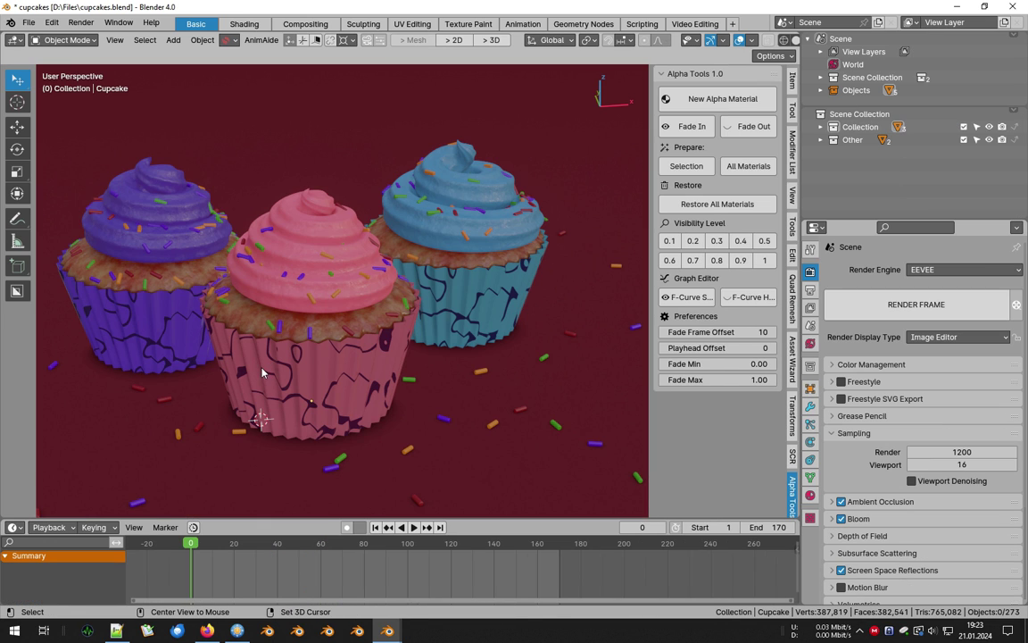
Step: In the cupcakes scene, apply Fade Out to the pink cupcake at frame 0 and scrub the timeline to preview it
click(341, 314)
scroll(340, 314, up, 3)
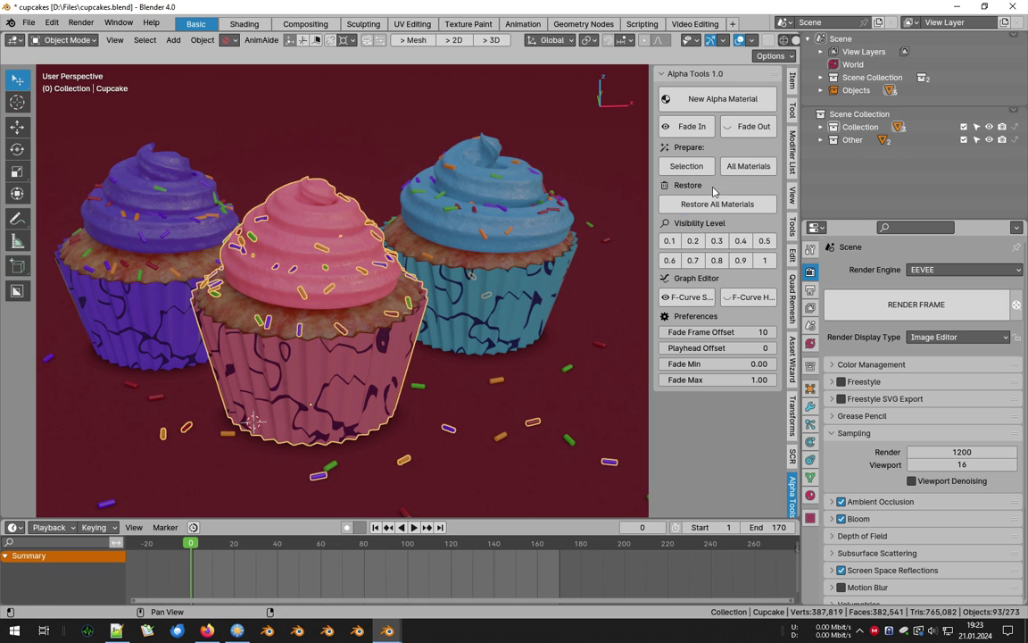
click(749, 126)
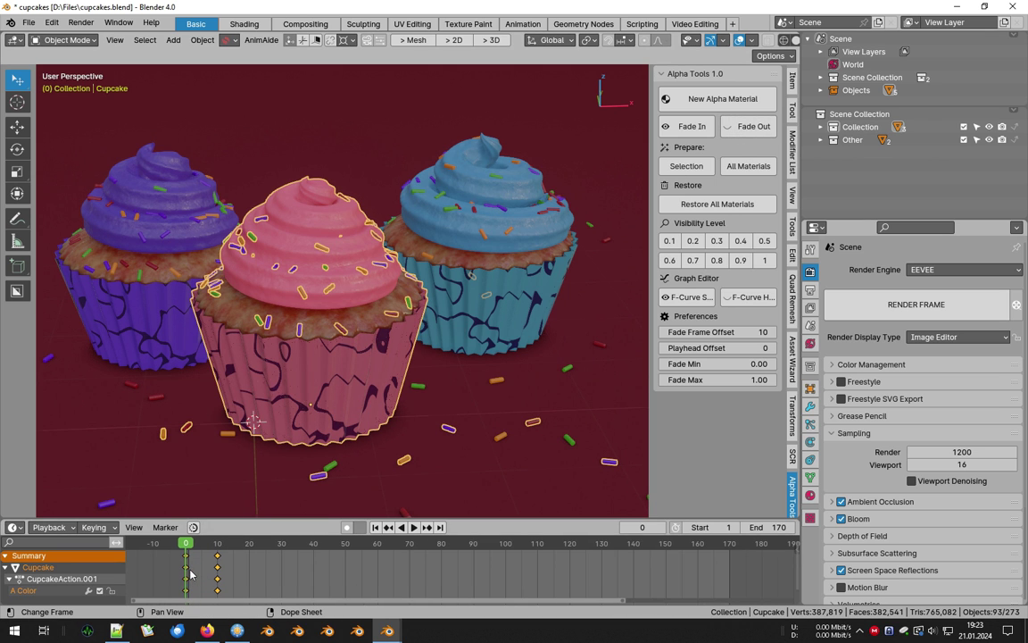
key(space)
drag(213, 571, 180, 572)
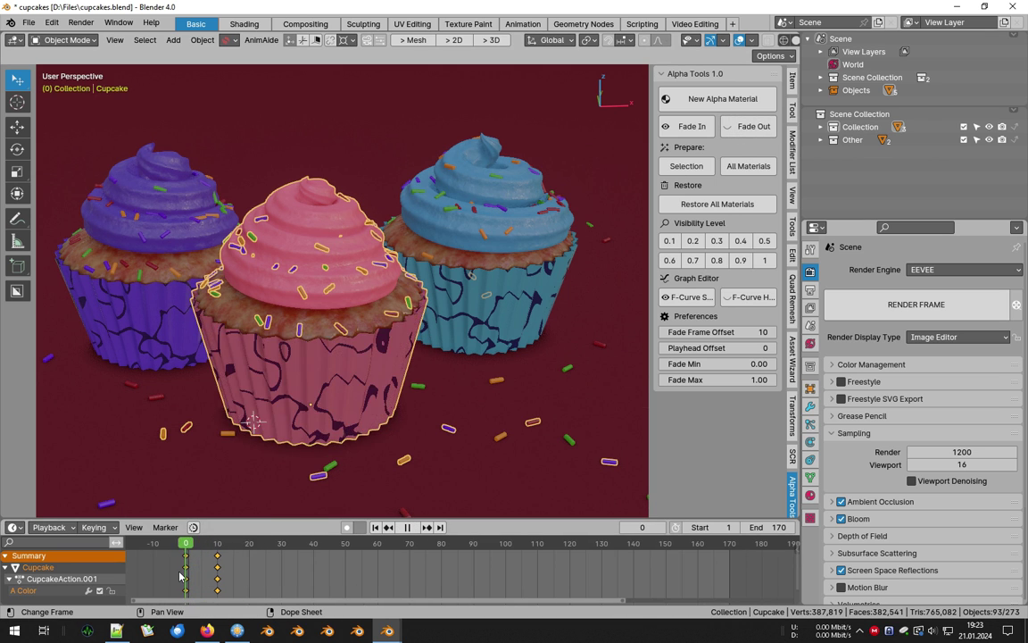
Step: Inspect the pink cupcake's Paper material and its Alpha Tools nodes in the Shading workspace
click(809, 496)
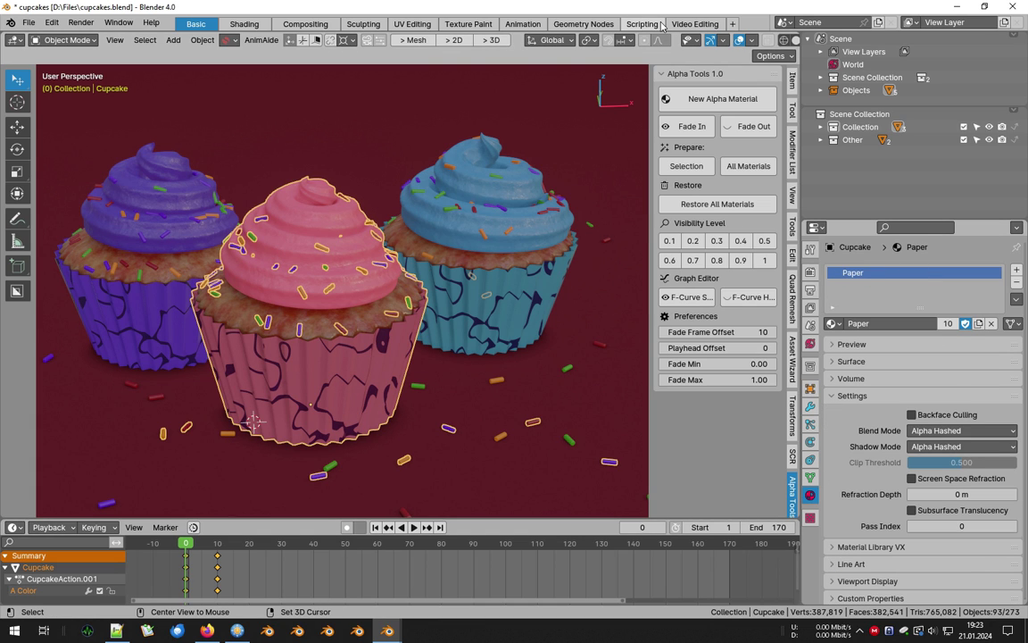
click(244, 24)
scroll(546, 257, down, 3)
middle_drag(696, 383, 630, 419)
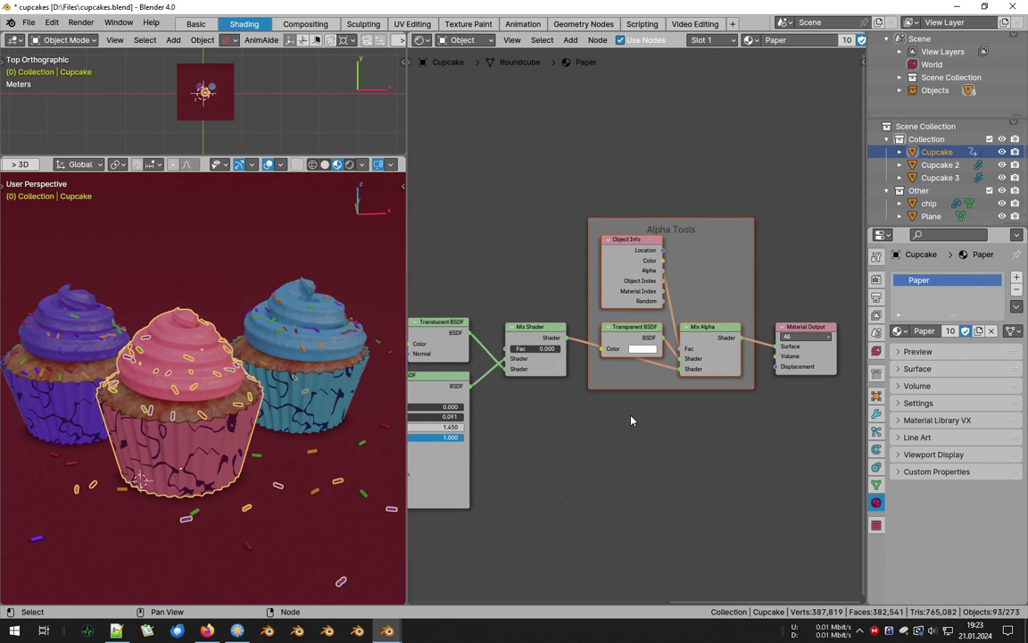
Step: Show the pink cupcake's Geometry Nodes modifier in the Basic workspace, prepare all materials for fading, and scrub to frame 6
click(196, 24)
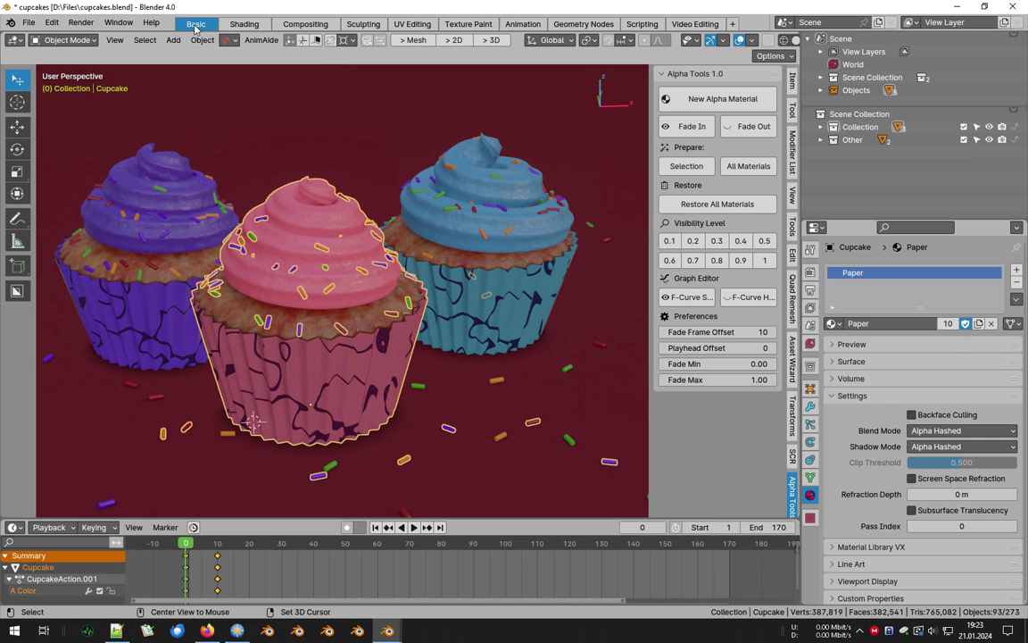
click(811, 407)
scroll(865, 474, down, 2)
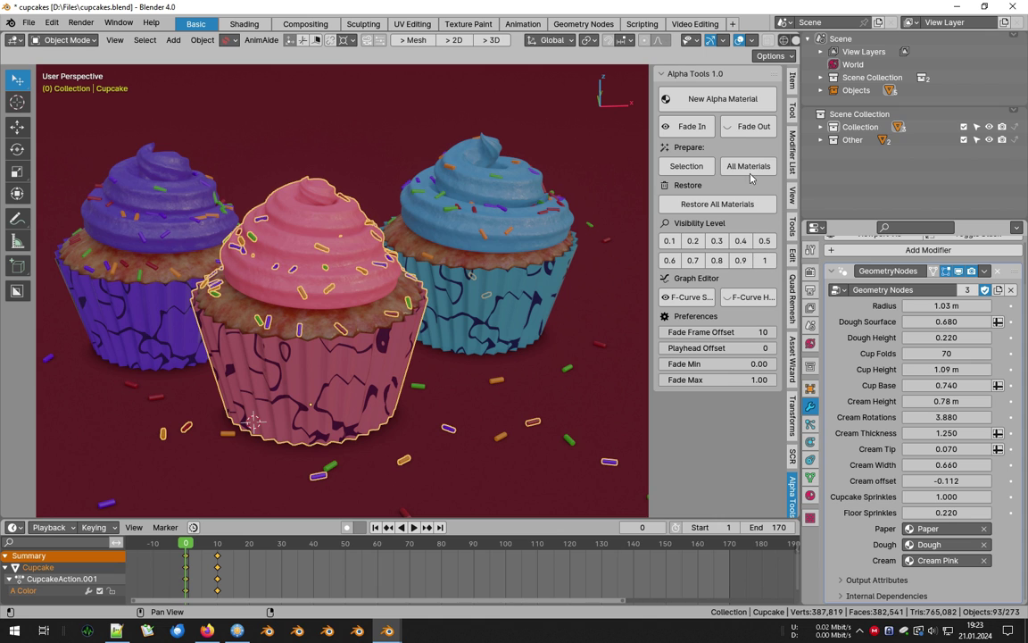
click(749, 167)
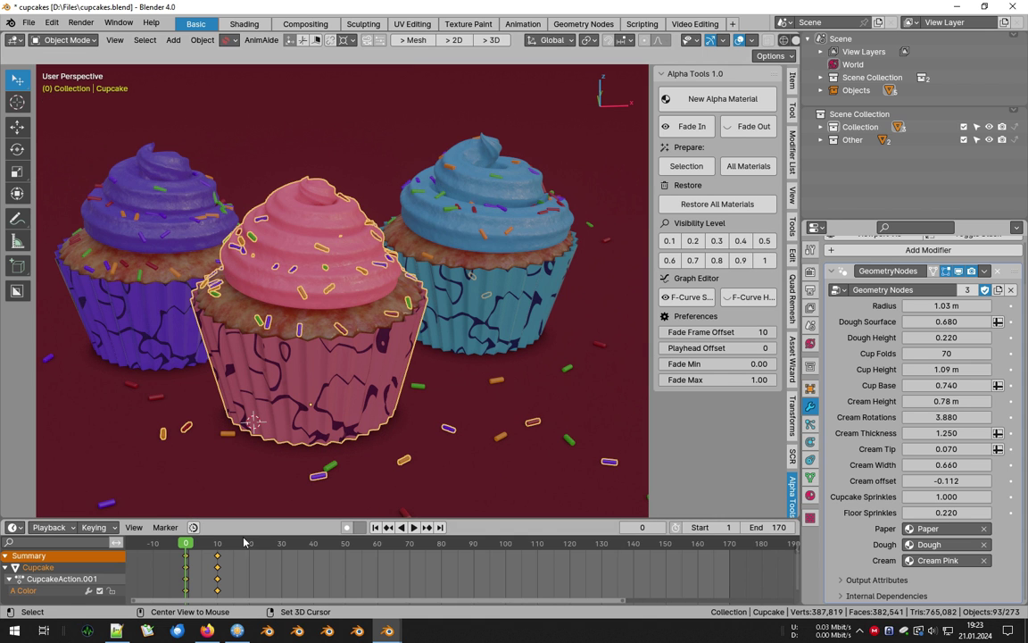
key(space)
drag(198, 571, 204, 568)
Step: Apply Fade Out to the cyan cupcake at frame 6 and to the purple cupcake at frame 28, previewing the fades
click(439, 208)
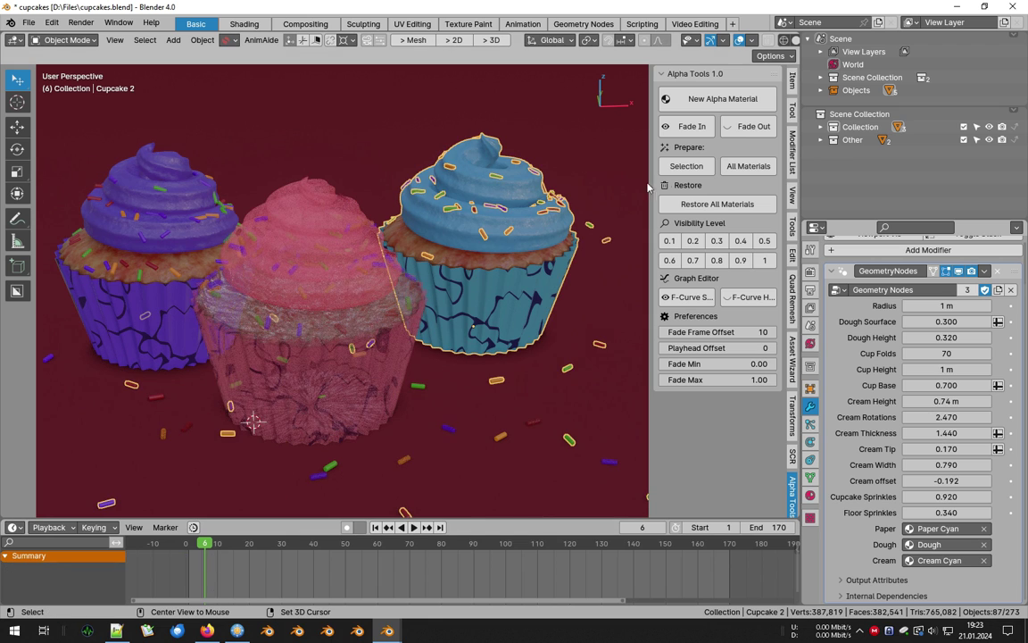
click(748, 128)
key(space)
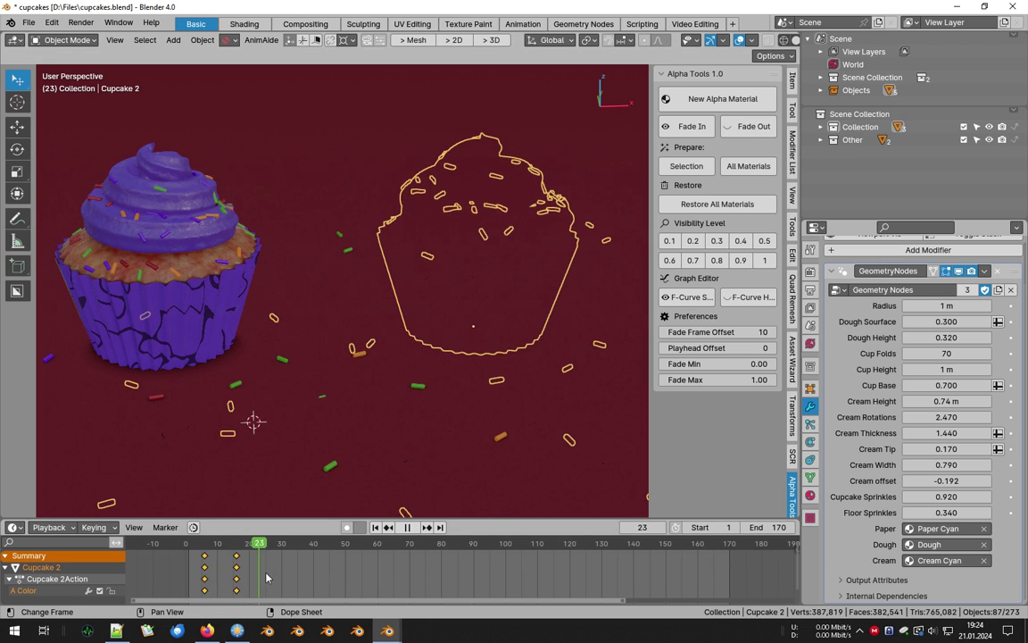
click(241, 274)
click(190, 205)
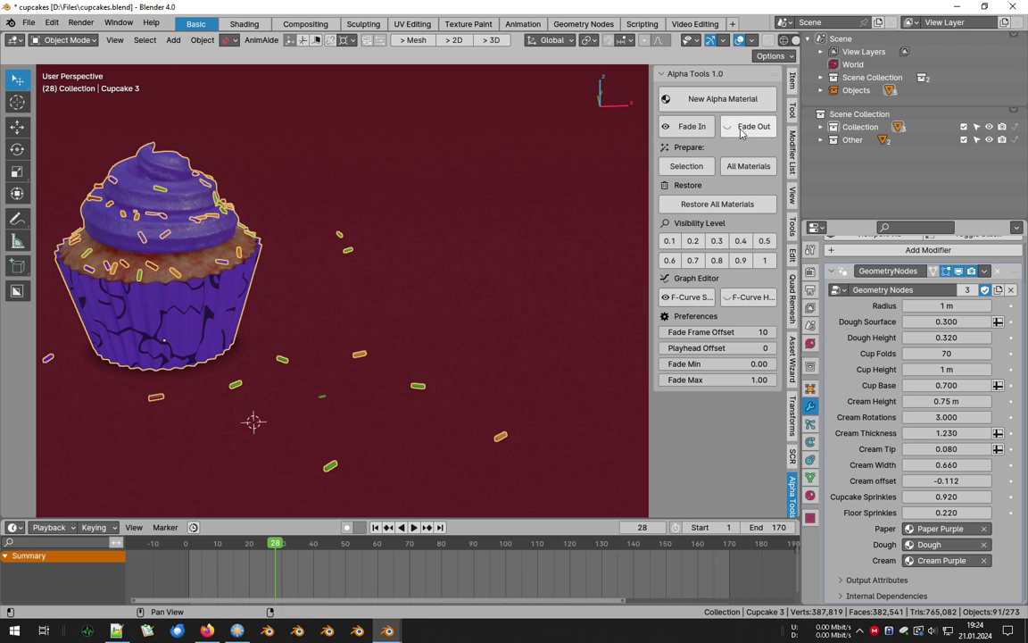
key(space)
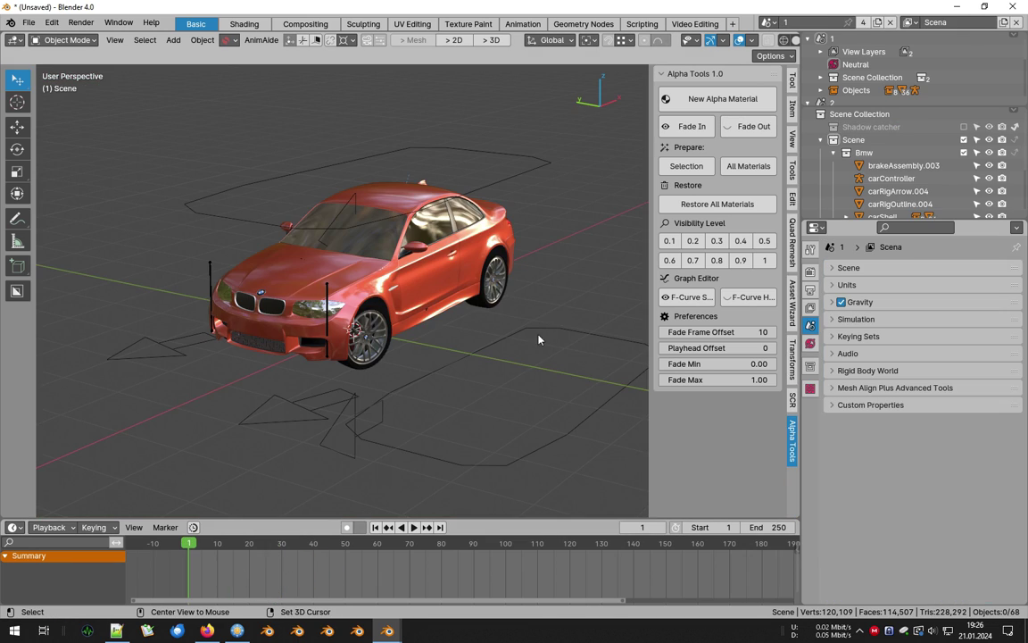
Step: In the car scene, select all objects, apply Fade Out at frame 1, and hide the viewport overlays to preview the fade
key(a)
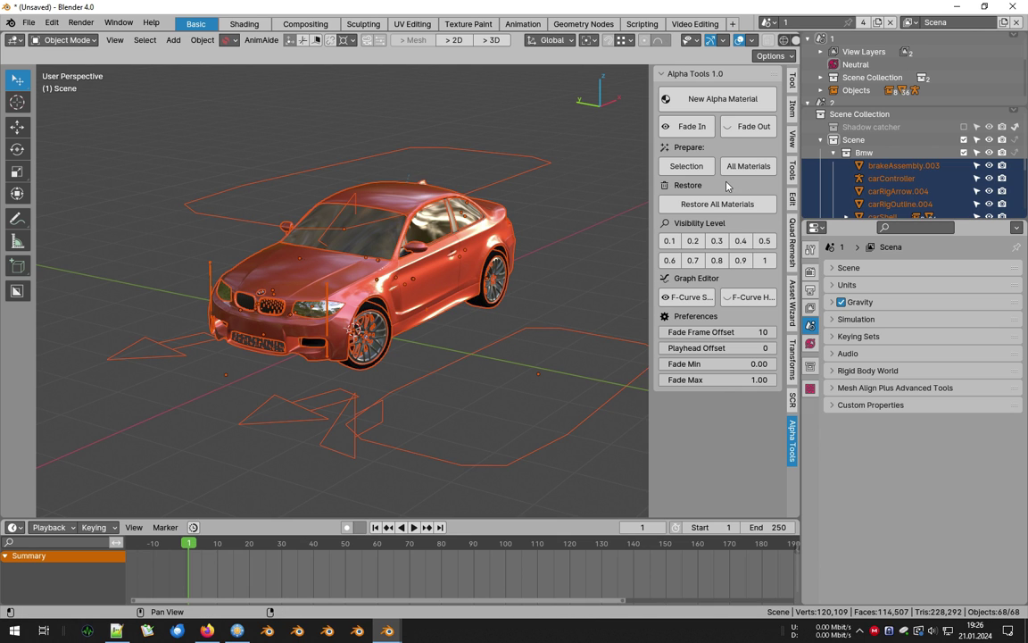
ctrl+middle_drag(619, 247, 622, 220)
click(735, 135)
key(z)
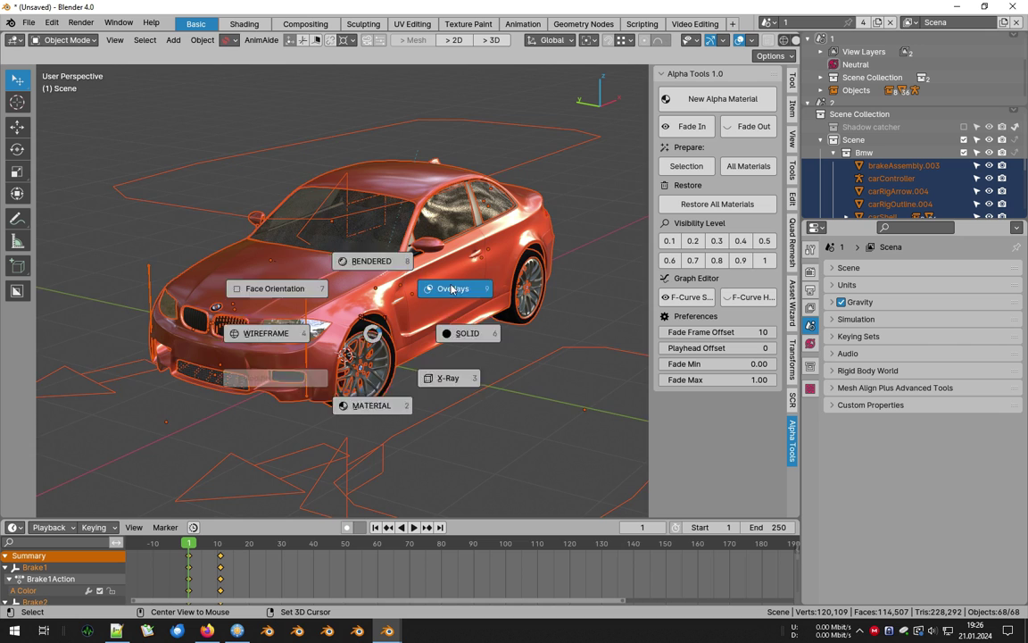
click(453, 289)
key(space)
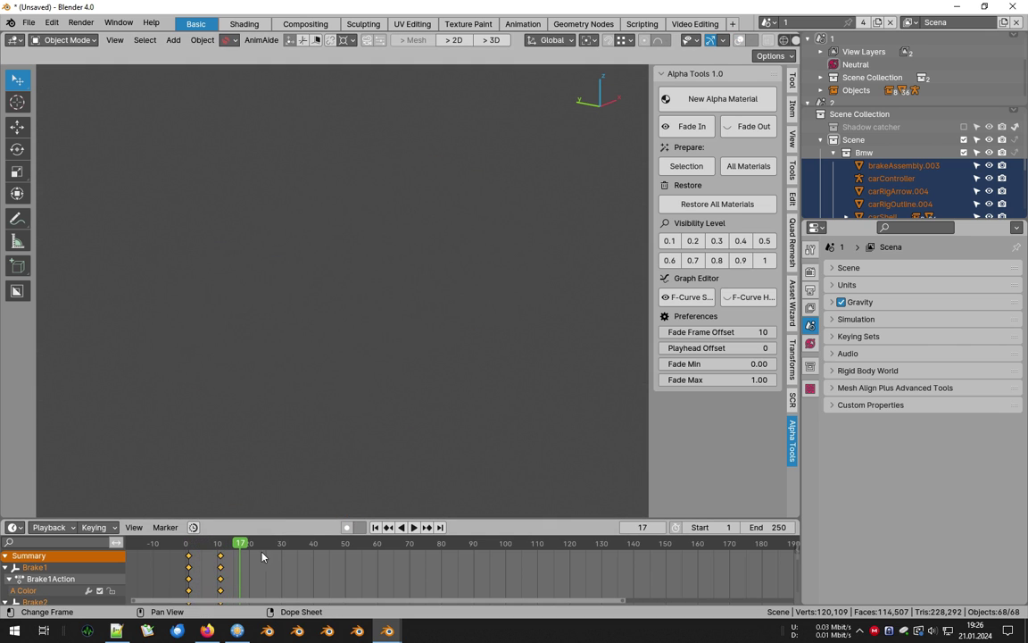
Step: Apply Fade In to the whole car at frame 17 and scrub the timeline to preview it reappearing
click(686, 128)
drag(241, 578, 284, 579)
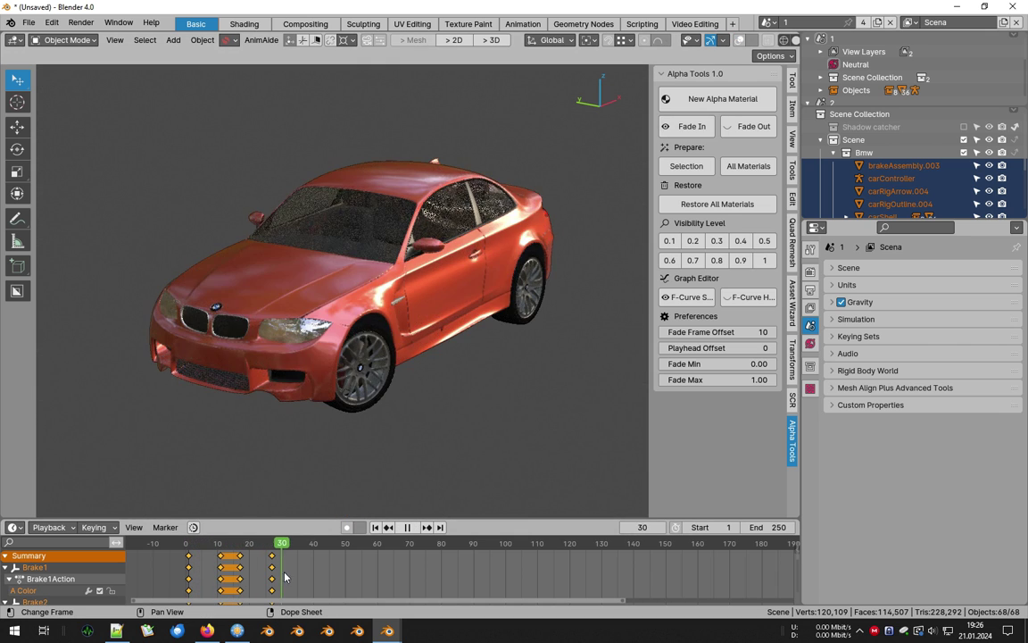
key(space)
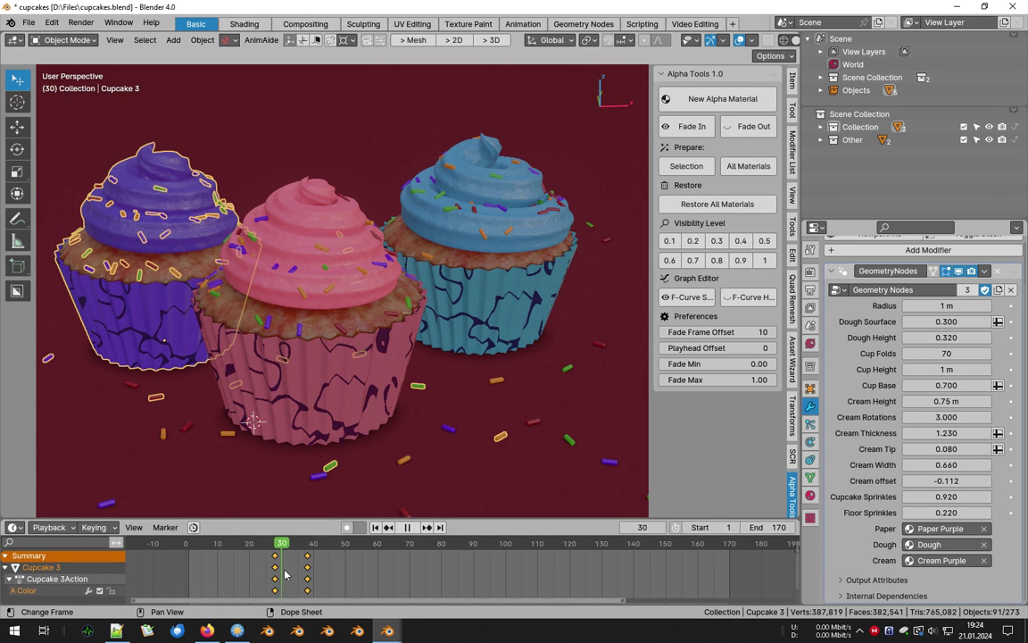
Step: In the cupcakes scene, add the pink and cyan cupcakes to the selection with the purple one
shift+click(321, 310)
shift+click(505, 210)
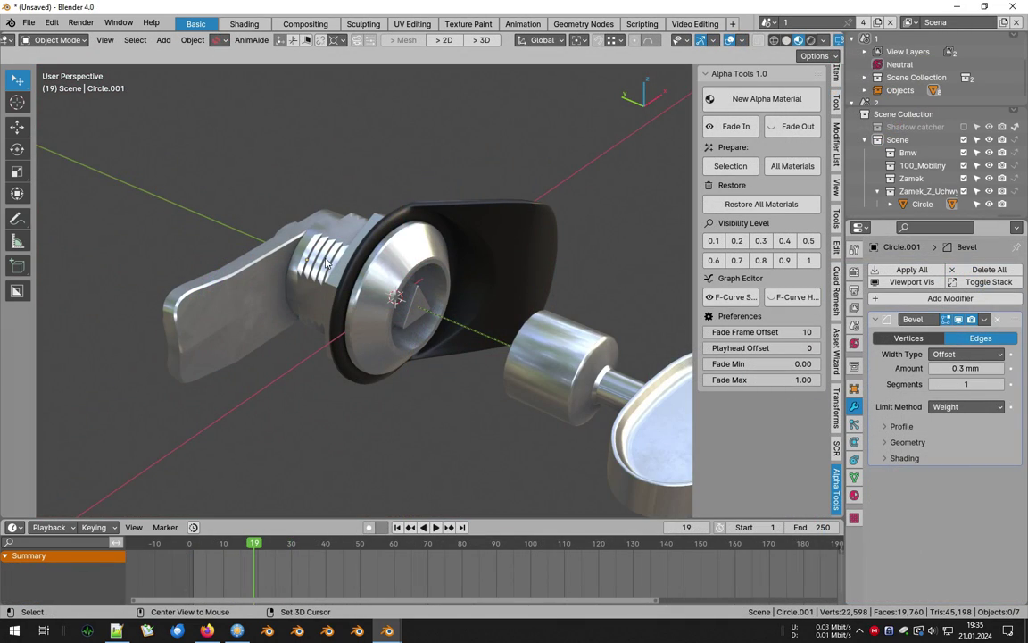
Step: In the lock scene, switch the viewport to Solid shading and colour objects by their object colour
scroll(327, 263, up, 5)
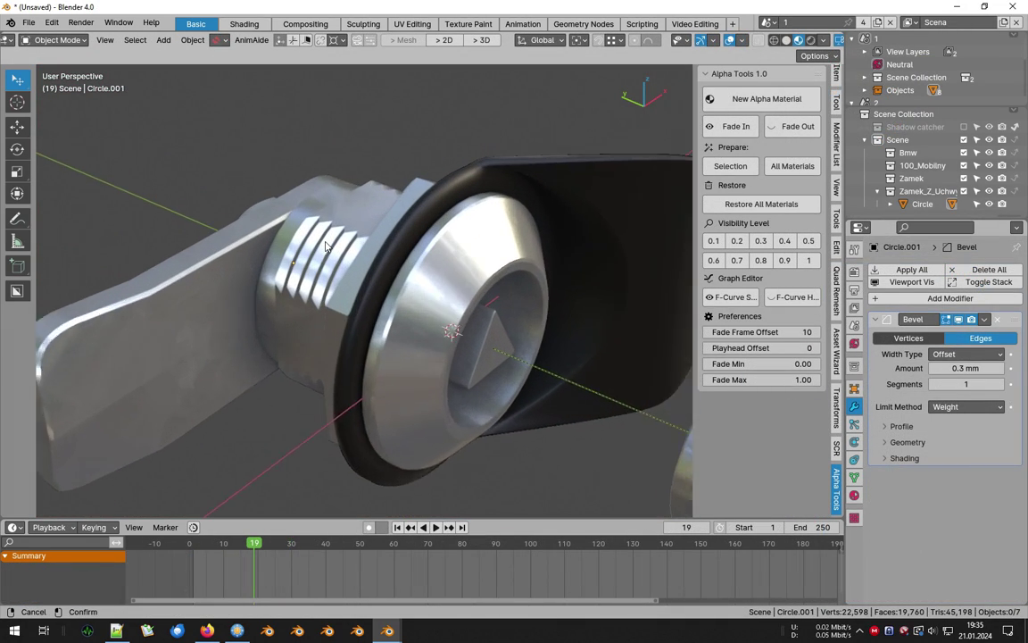
key(z)
click(464, 246)
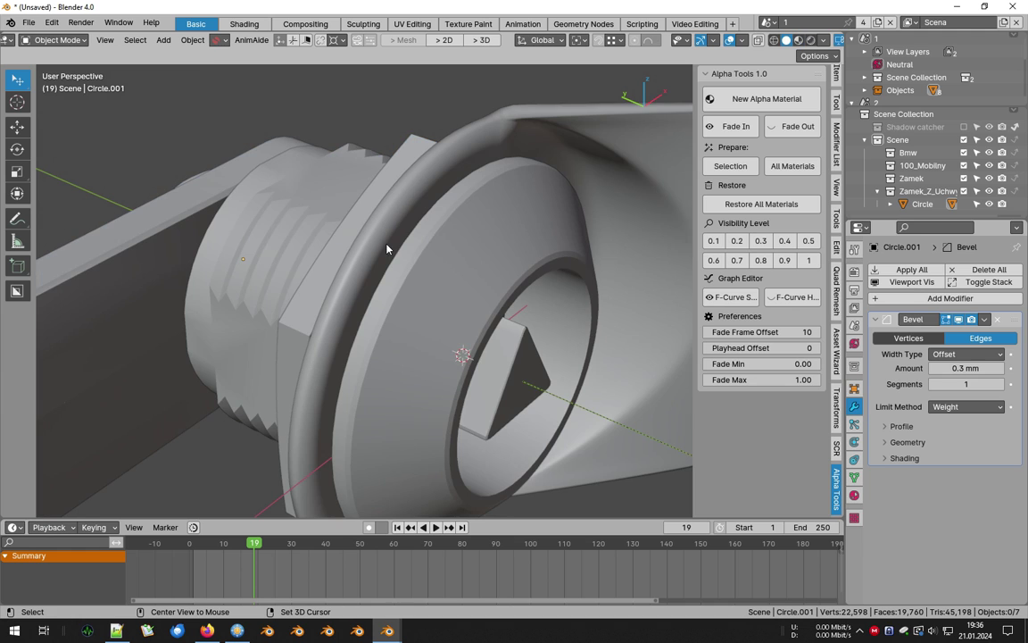
click(822, 39)
click(809, 232)
Step: Select the threaded lock body and set its visibility level to 0.2 to reveal the parts inside
middle_drag(324, 174, 345, 229)
click(348, 231)
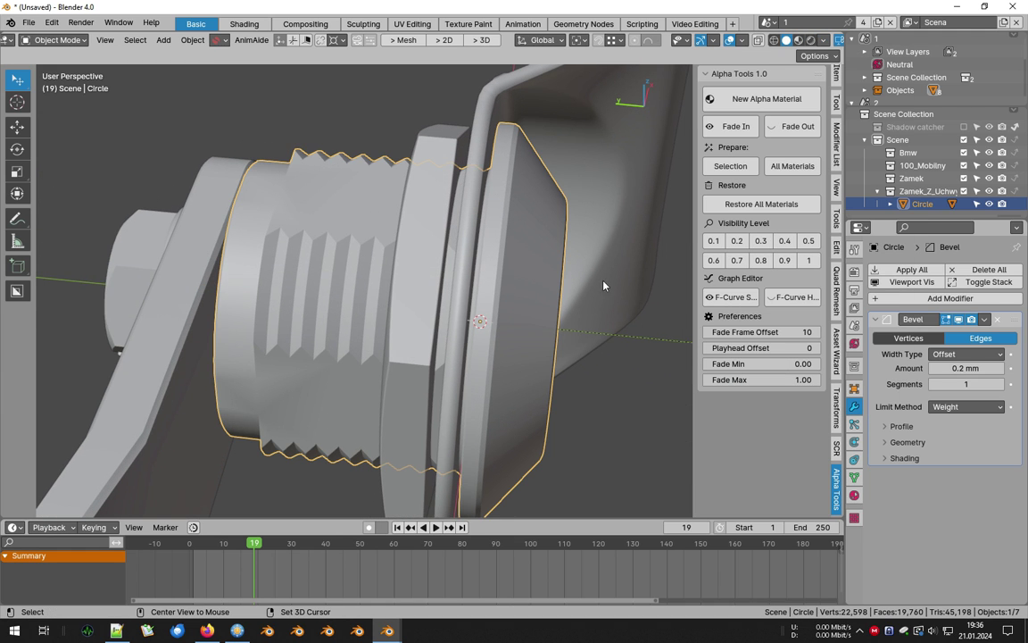
click(744, 249)
middle_drag(547, 220, 373, 212)
Step: Use Solid Color Randomizer to assign random colours to the inner triangular insert and the transparent lock body
click(498, 377)
middle_drag(689, 242, 489, 324)
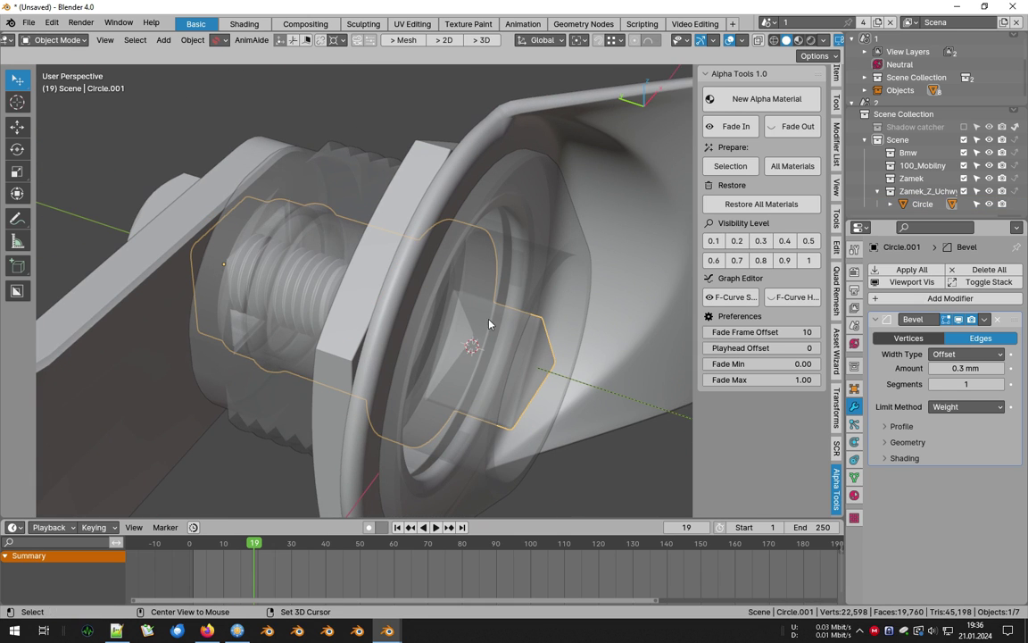
click(836, 448)
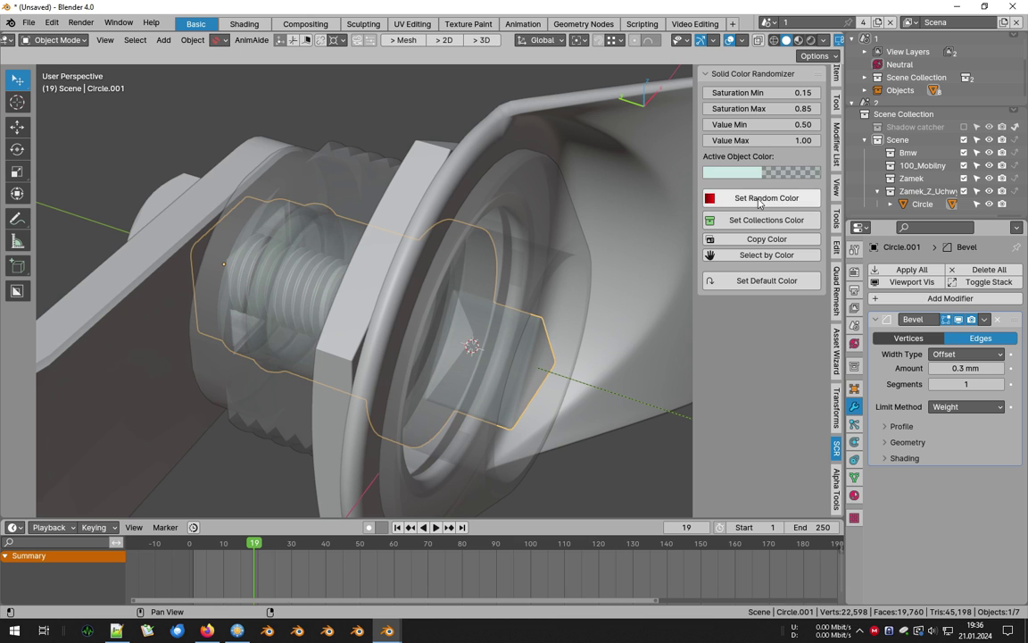
click(419, 188)
click(748, 199)
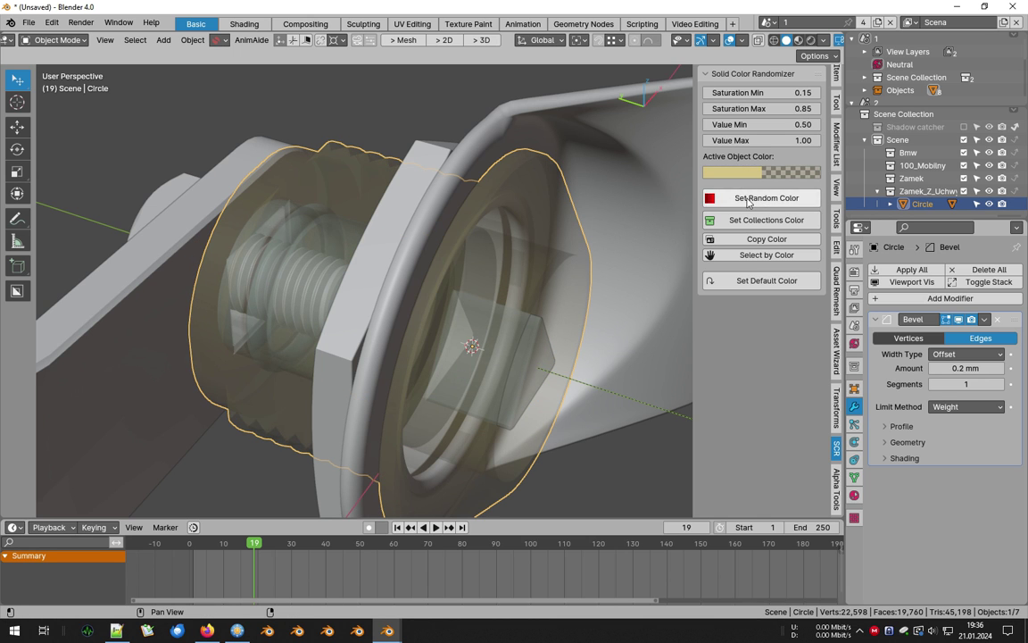
click(748, 199)
click(747, 199)
click(748, 199)
middle_drag(523, 223, 424, 301)
Step: Select all objects, reset them to the default colour, and return to the Alpha Tools controls
key(a)
click(766, 281)
click(836, 491)
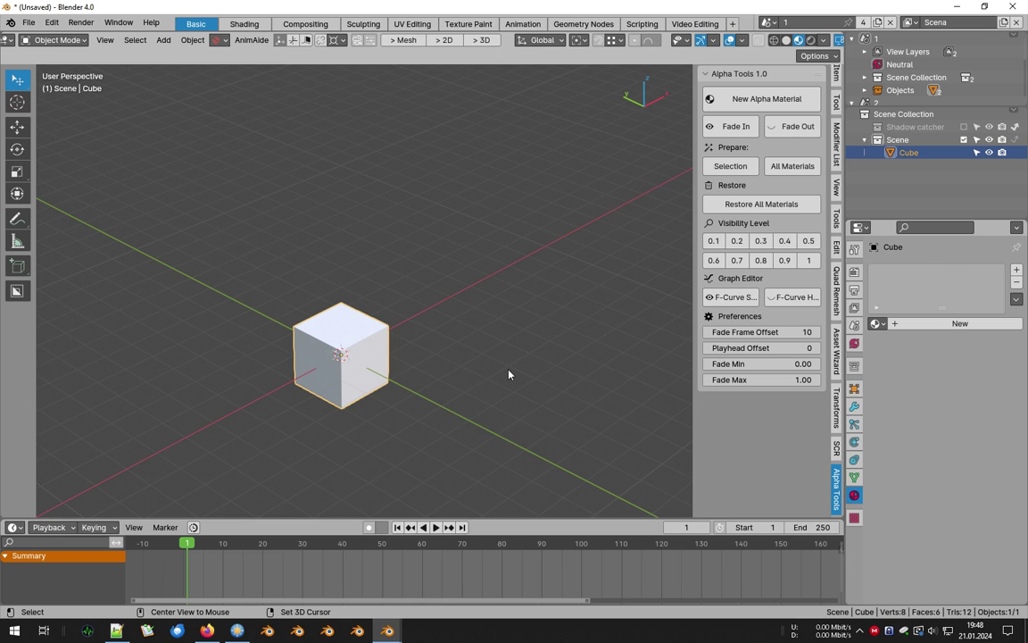
Step: In the cube scene, insert a location, rotation and scale keyframe on the cube at frame 1 and advance to frame 45
key(i)
click(509, 372)
key(space)
Step: At frame 45, raise the cube about 5576 mm along Z, rotate it freely, scale it by about 2.18, and keyframe location, rotation and scale
scroll(388, 406, down, 2)
key(g)
key(z)
click(429, 229)
key(r)
key(r)
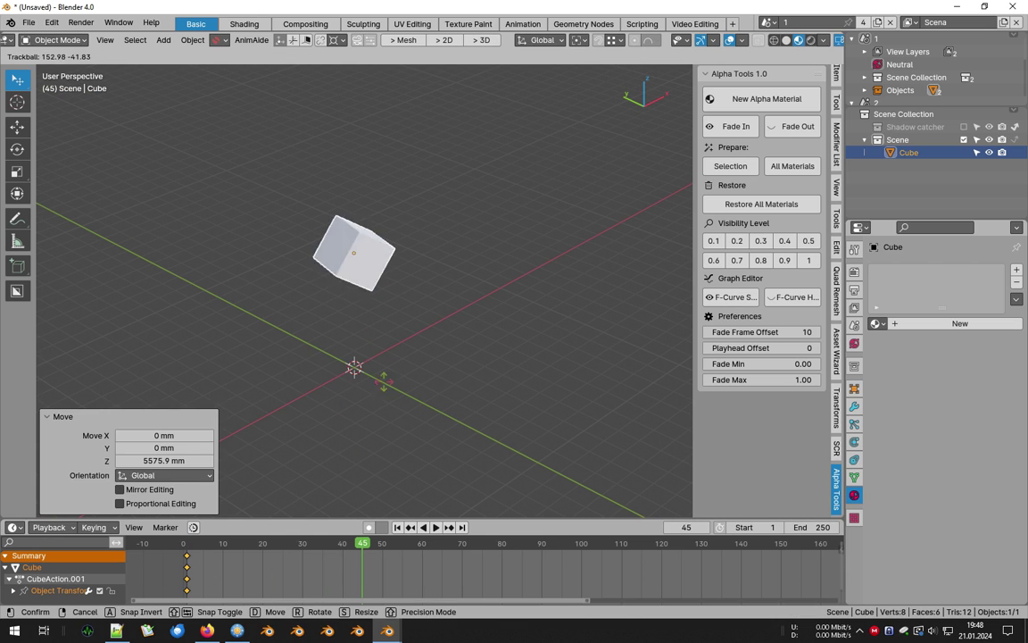
click(384, 370)
key(s)
click(533, 316)
key(i)
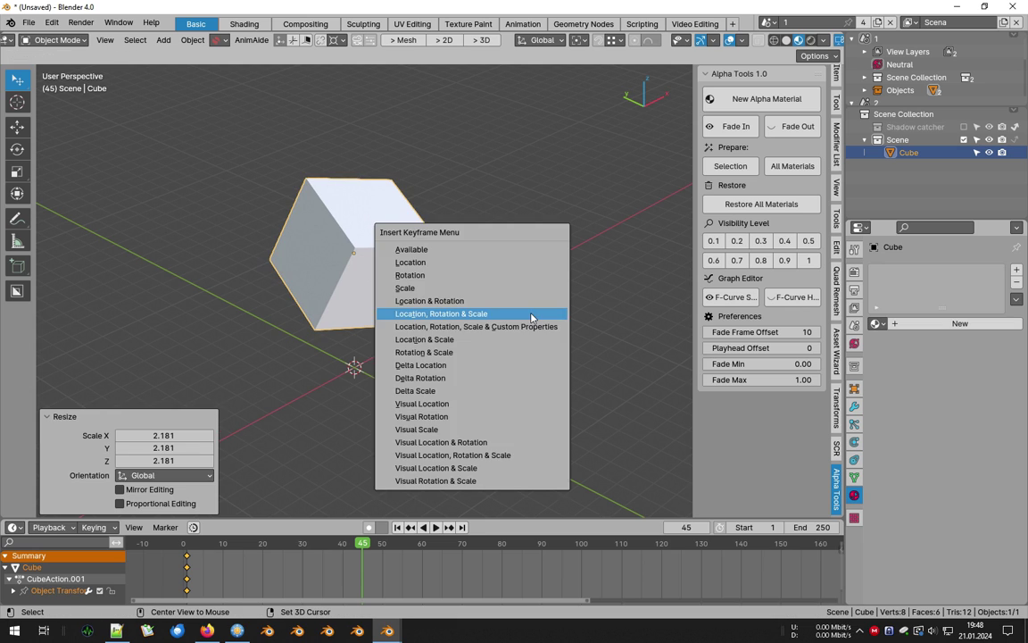
click(531, 317)
Step: Apply Fade In to the animated cube at frame 8 and Fade Out at frame 38
drag(184, 576, 215, 578)
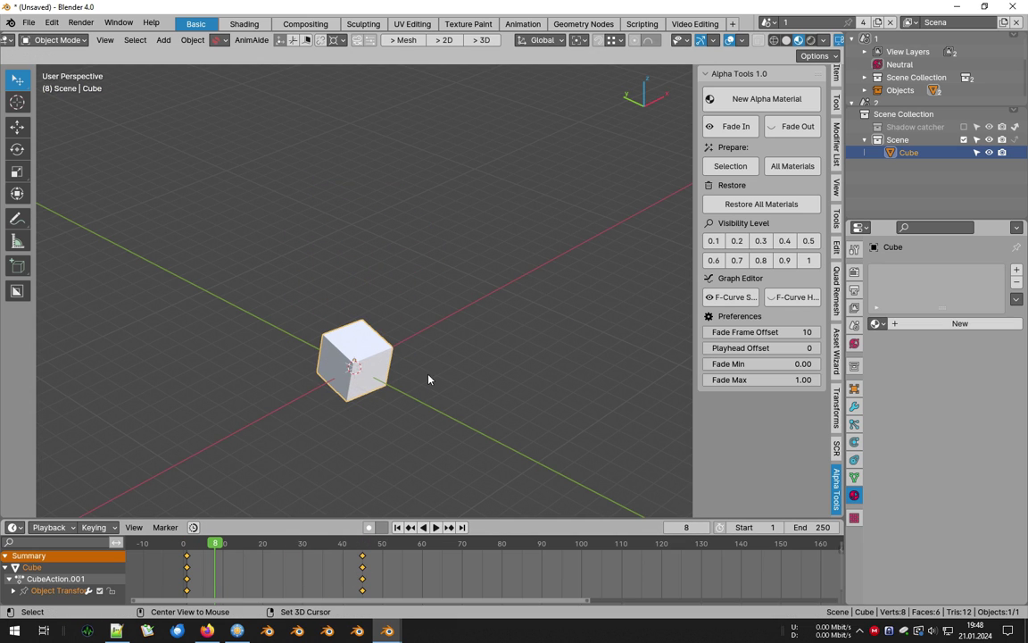
click(735, 126)
key(space)
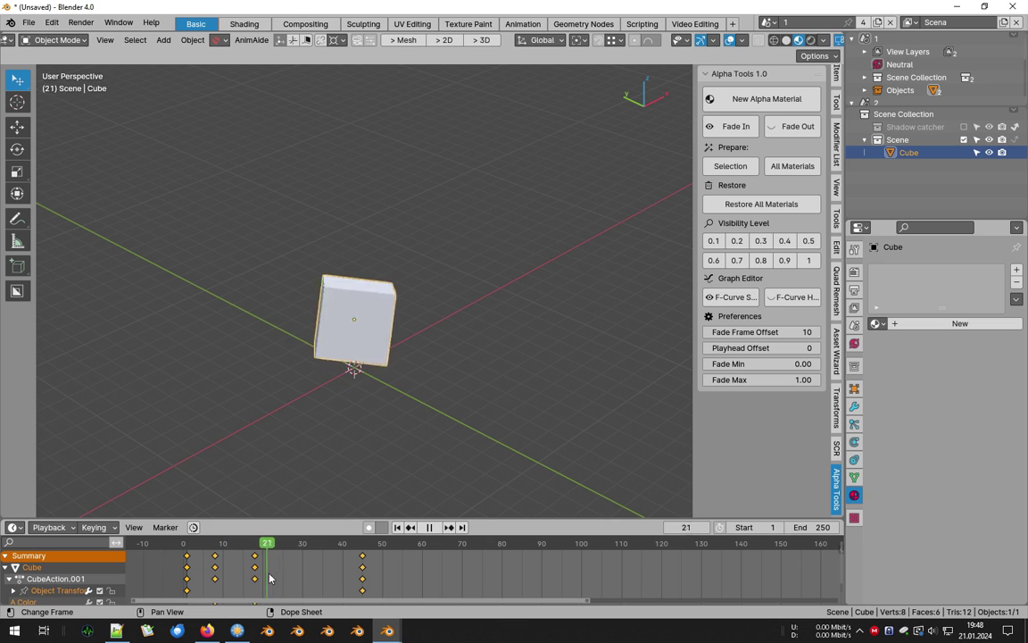
key(space)
click(795, 126)
Step: Give the cube a new alpha material and play the animation from the start to preview both fades
click(787, 100)
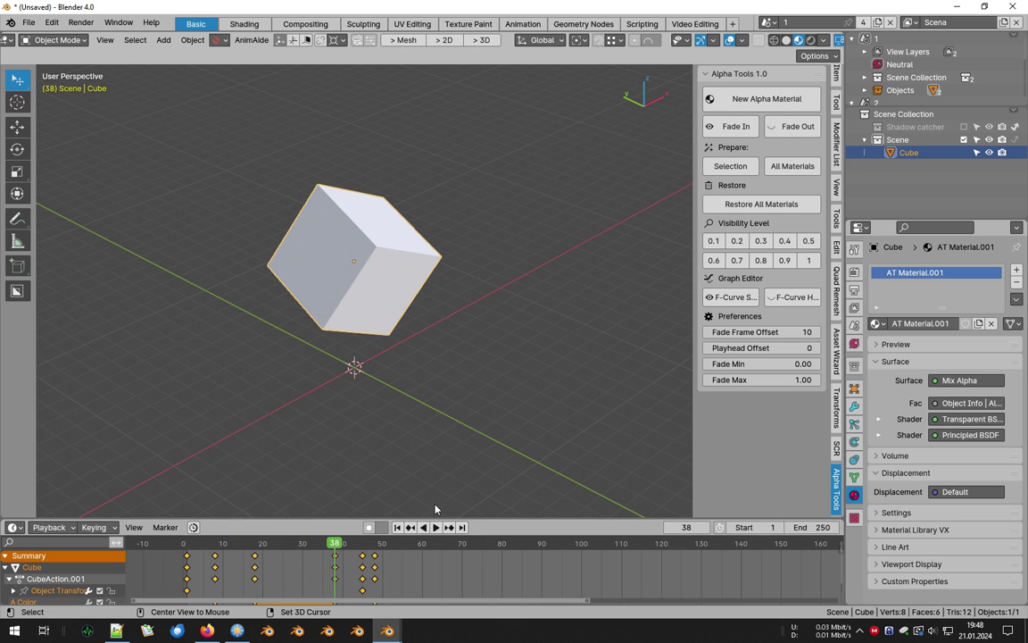
key(shift+Left)
key(space)
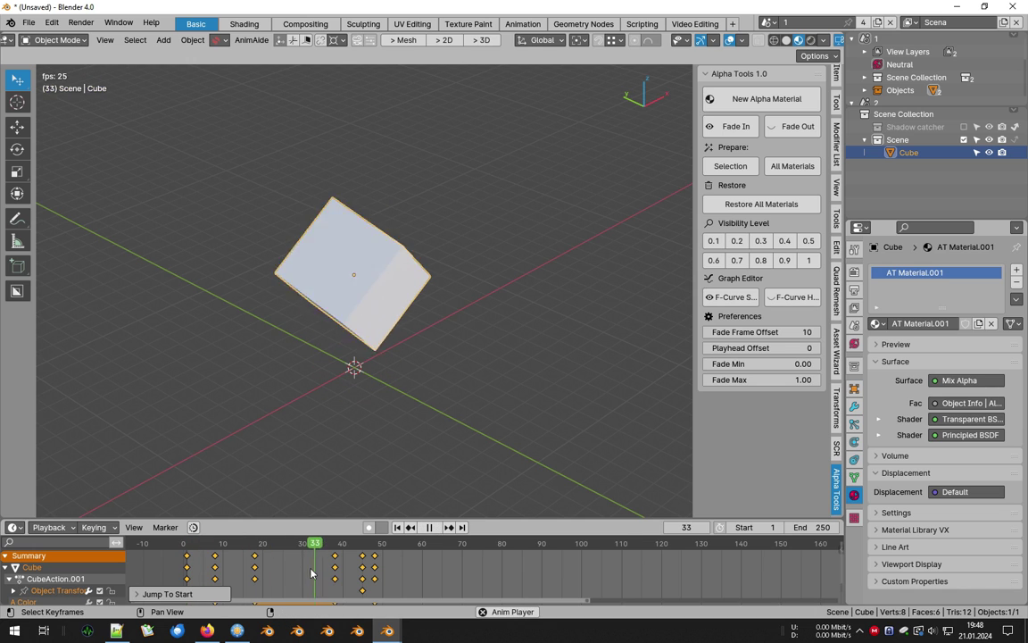
key(space)
Step: Enlarge the timeline area and change it to the Graph Editor to view the cube's animation curves
drag(486, 518, 123, 467)
click(49, 478)
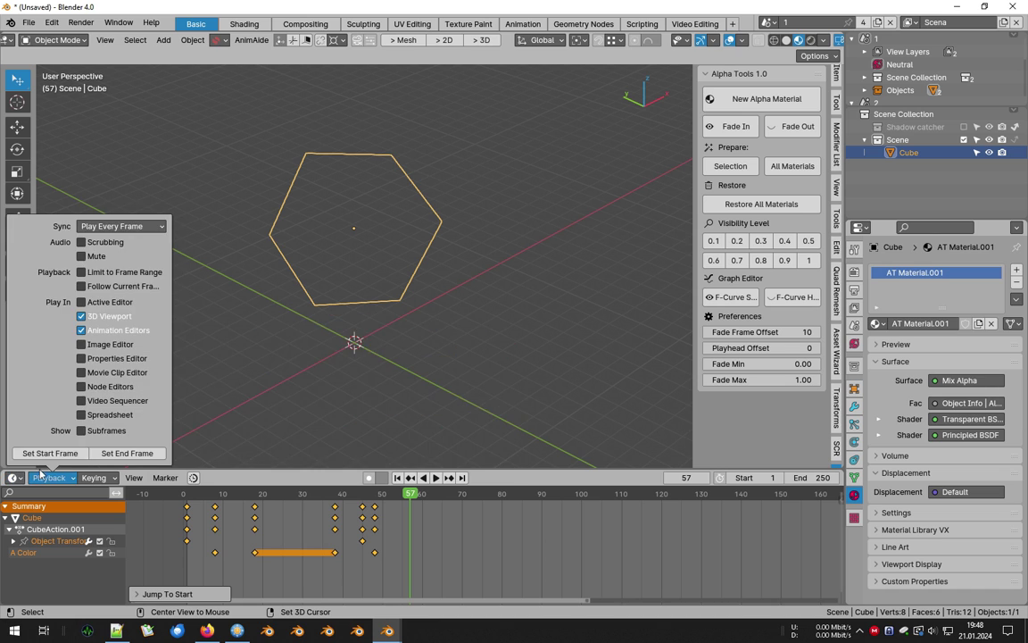
click(12, 477)
click(192, 377)
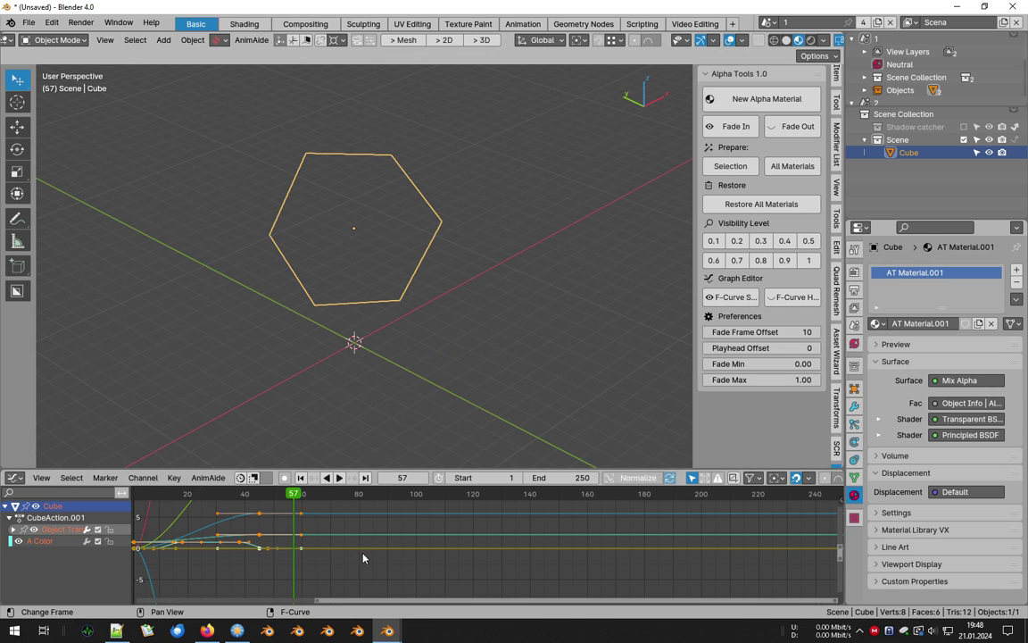
scroll(454, 536, down, 4)
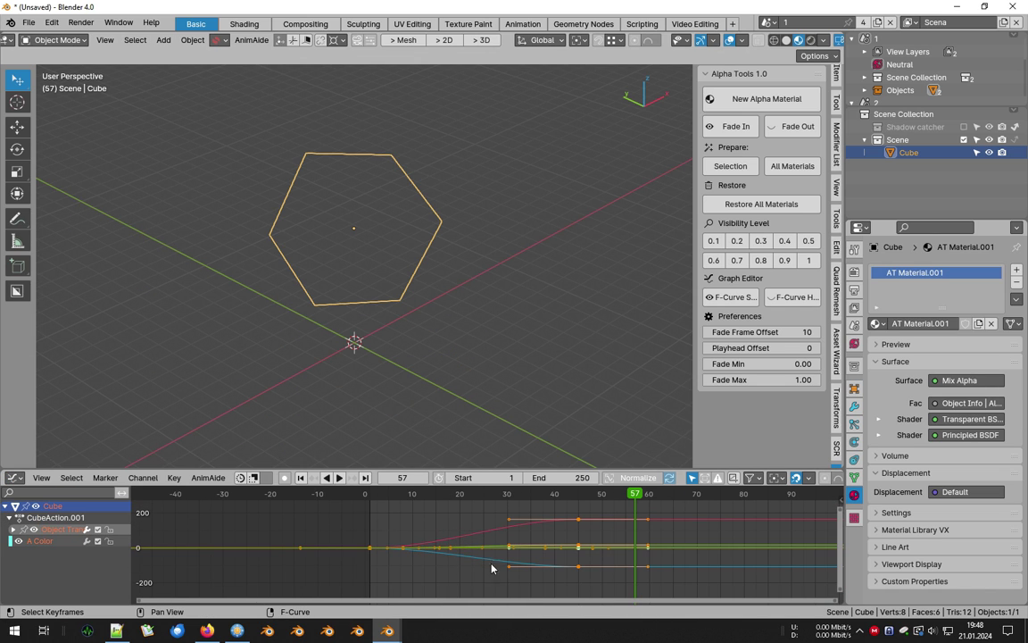
Step: Isolate the cube's alpha F-curve with Alpha Tools and frame it in a taller Graph Editor
click(736, 299)
key(Home)
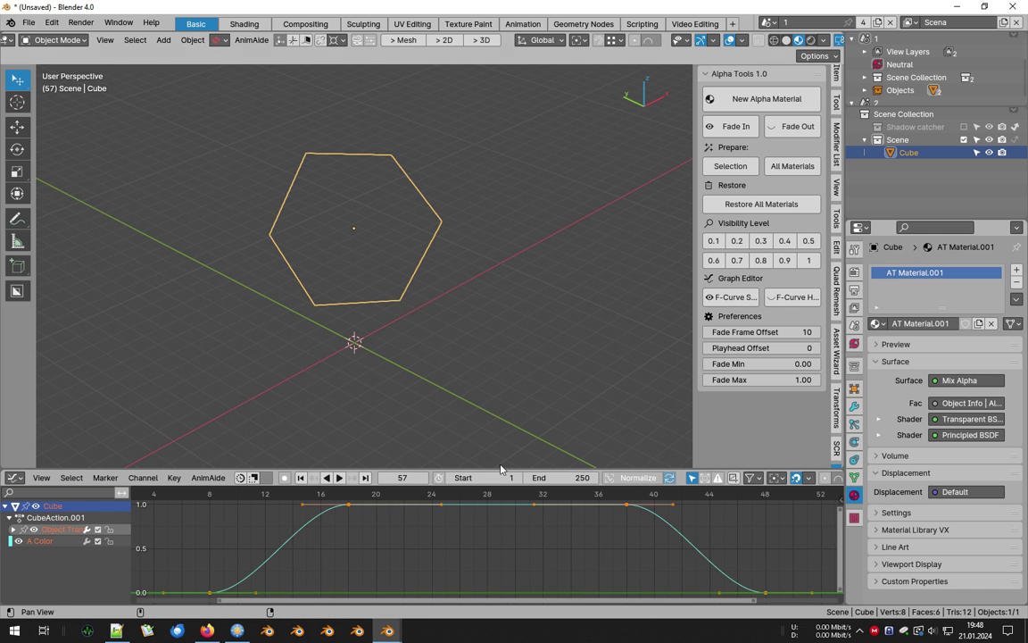
drag(498, 469, 499, 385)
scroll(524, 481, down, 6)
Step: Shift the two fade-out keyframes earlier along the time axis to about frames 32 and 42, and play the animation to check the fade
click(527, 480)
drag(561, 418, 697, 576)
key(g)
key(x)
click(651, 495)
shift+right_drag(652, 493, 643, 457)
key(g)
key(x)
click(635, 456)
key(space)
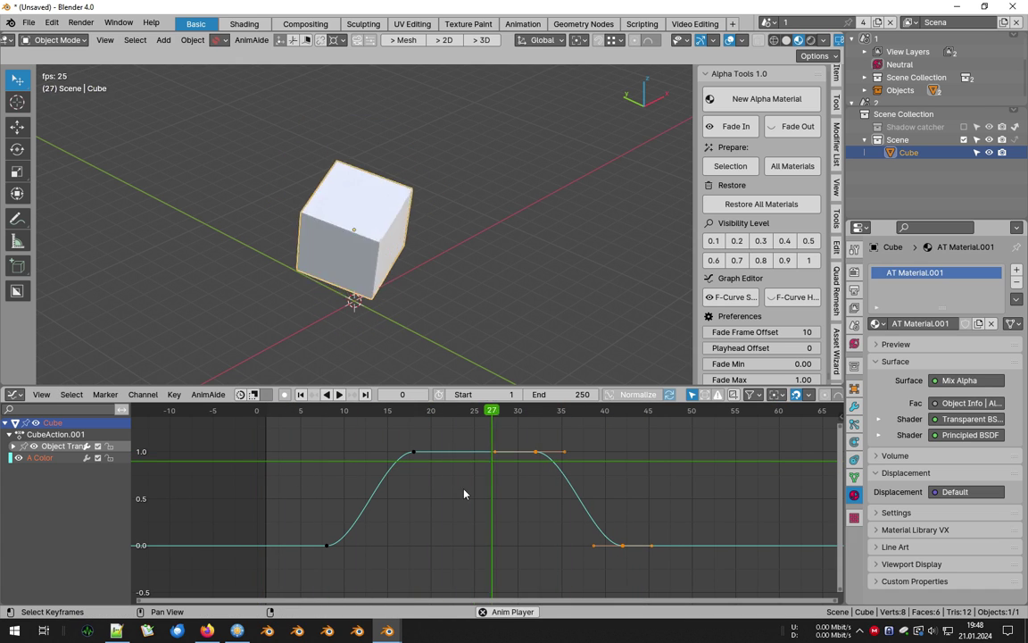
key(space)
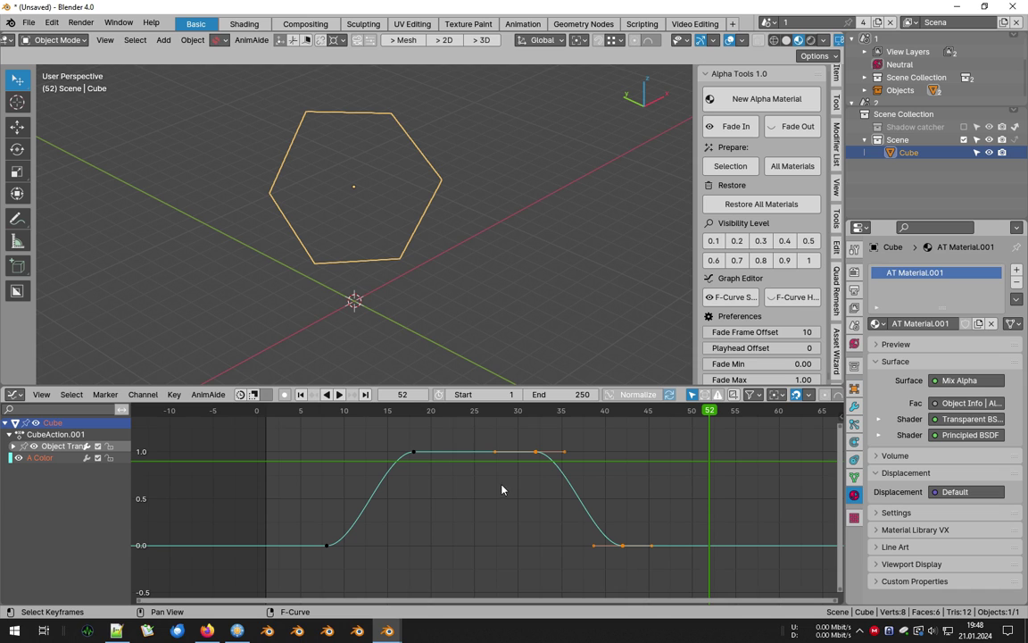
Step: Hide the alpha F-curve with Alpha Tools, frame the remaining transform curves, and reveal all hidden curves
click(804, 301)
key(Home)
scroll(517, 479, down, 4)
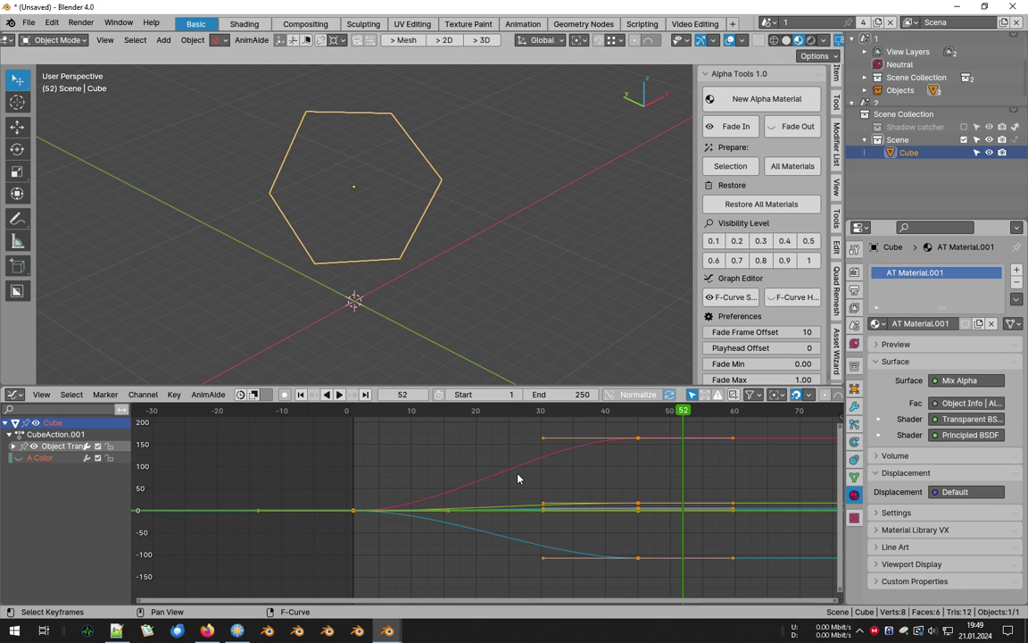
right_click(35, 521)
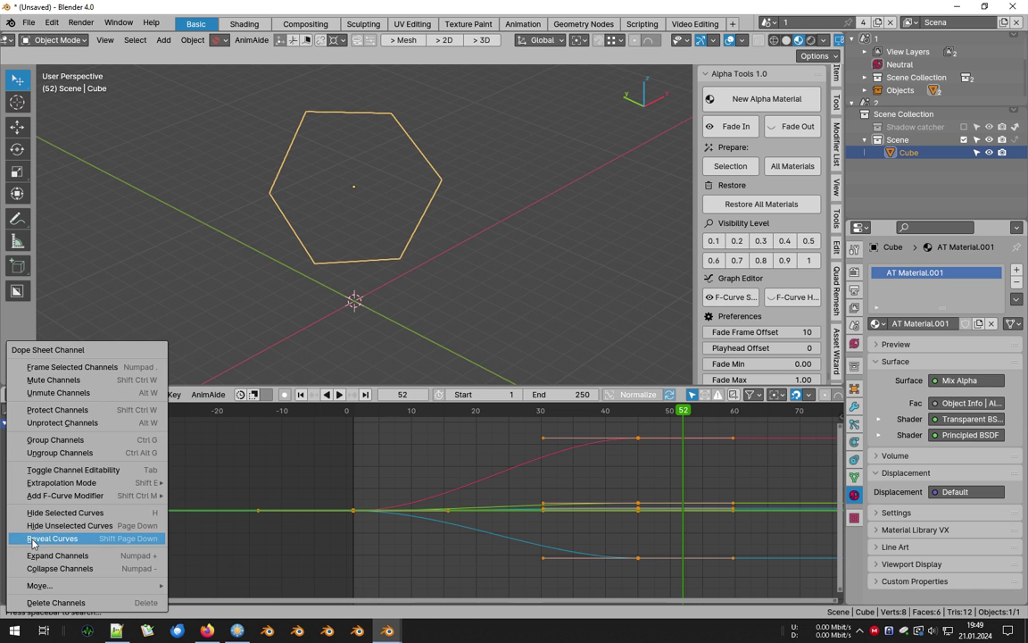
click(32, 539)
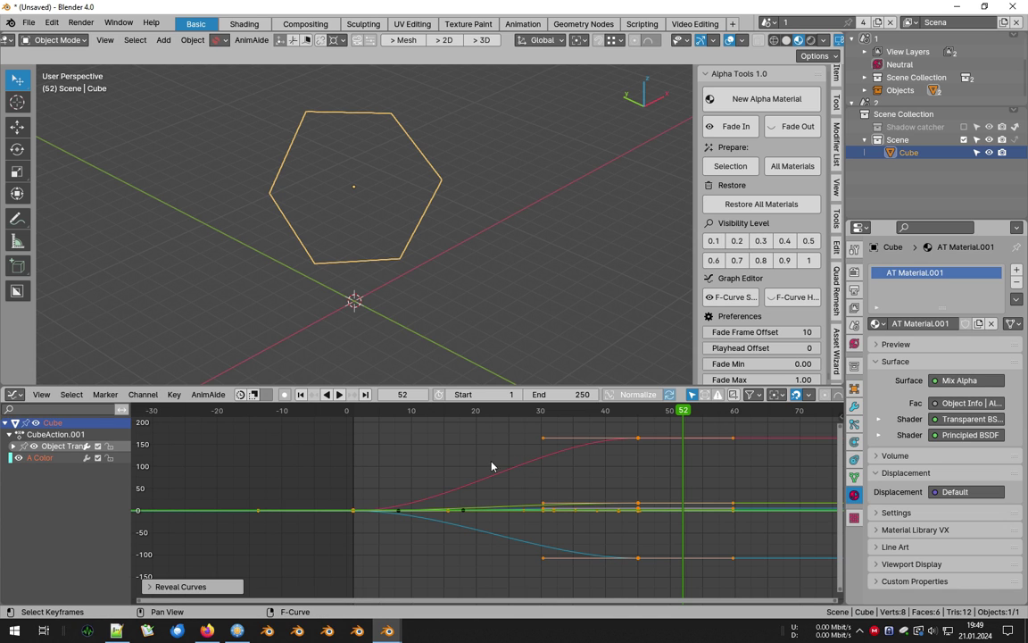